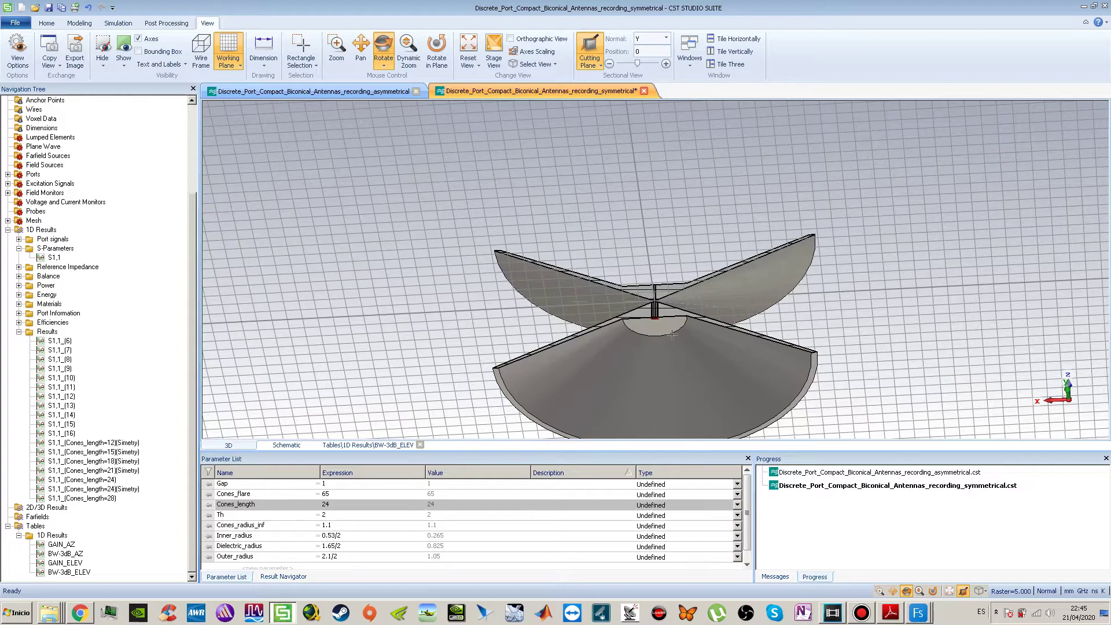
Orbit and zoom around the feed, then switch off the cutting plane to show both full cones.
scroll(671, 295, "up", 3)
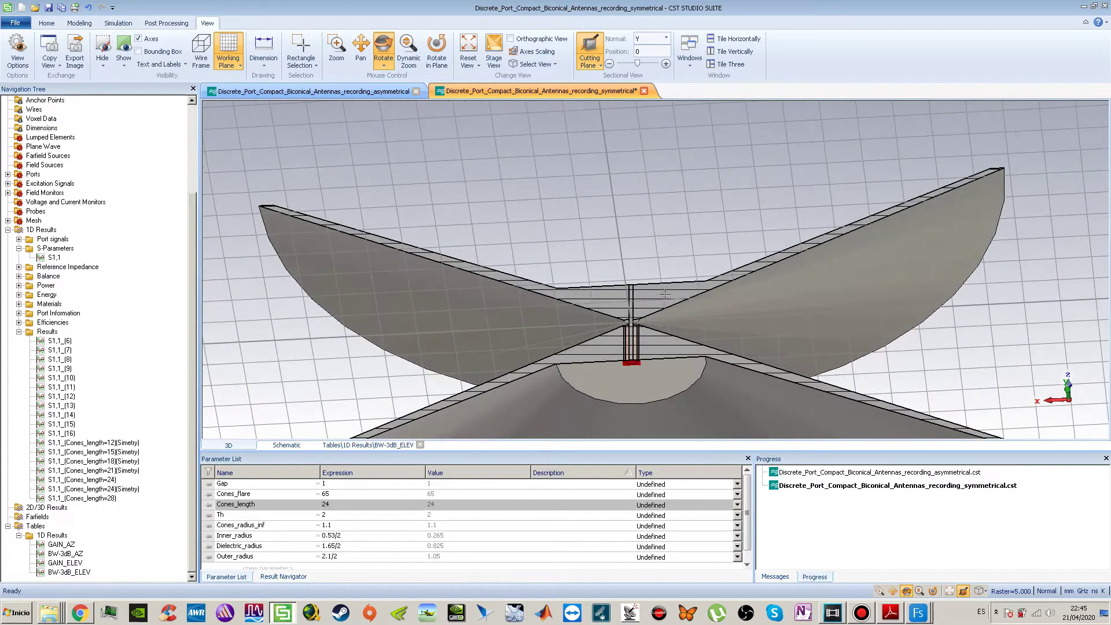
left_click_drag(639, 346, 640, 217)
scroll(625, 346, "down", 5)
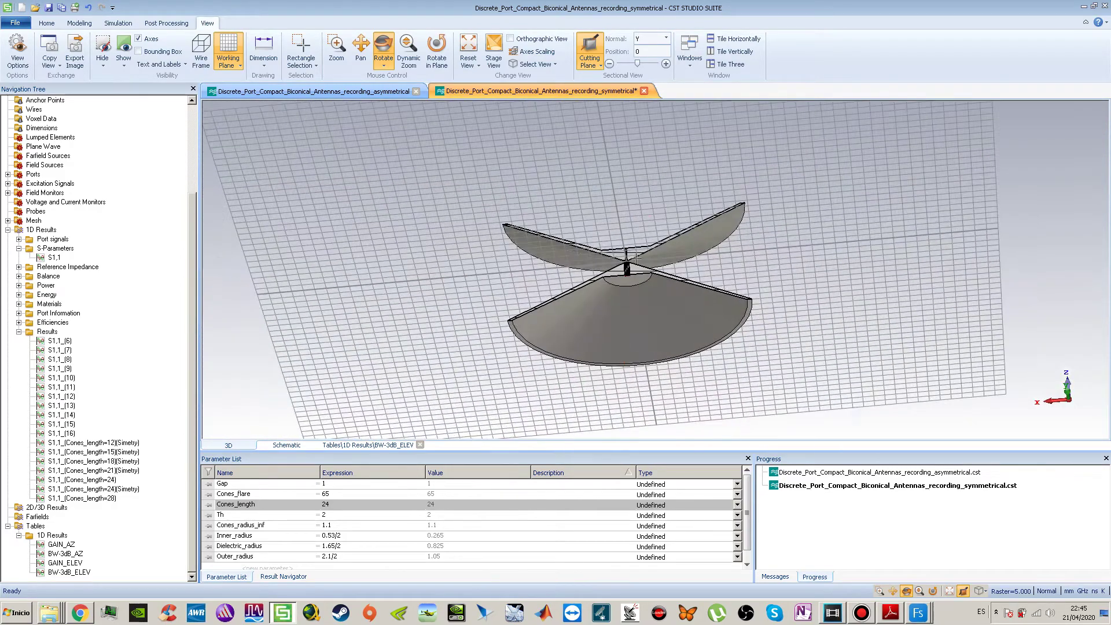
scroll(628, 272, "up", 3)
scroll(619, 270, "up", 2)
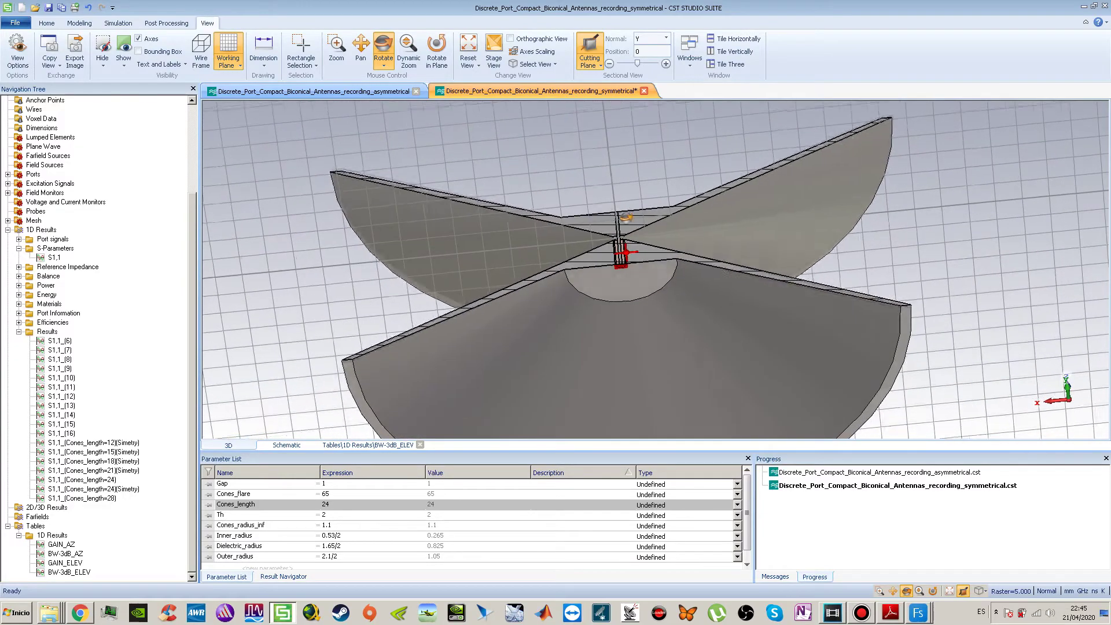
scroll(620, 240, "up", 1)
scroll(619, 240, "down", 6)
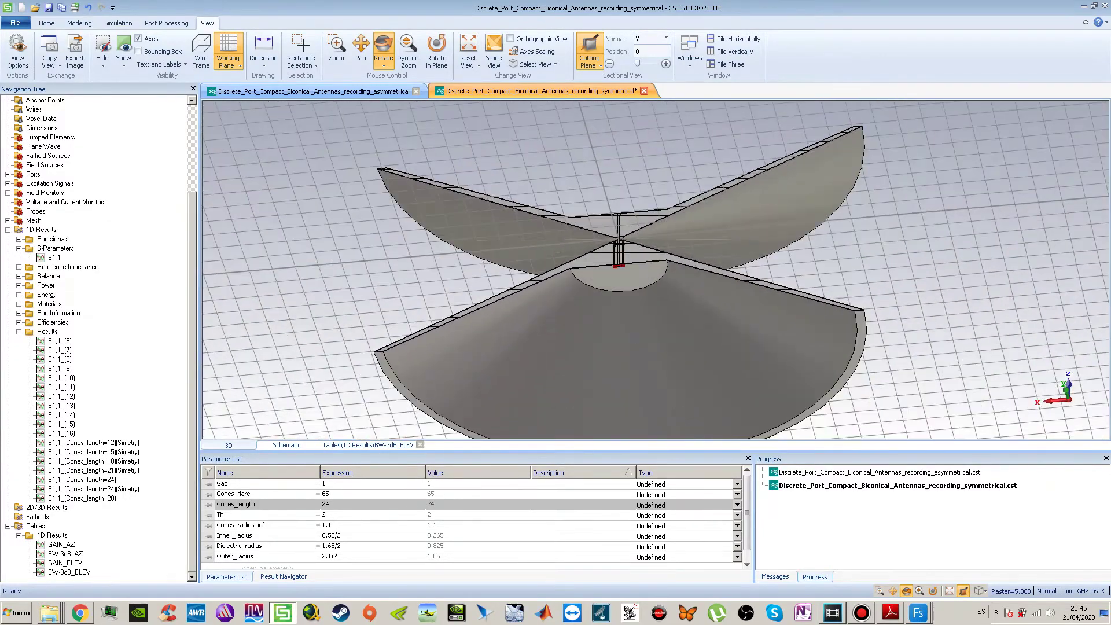
scroll(619, 246, "up", 4)
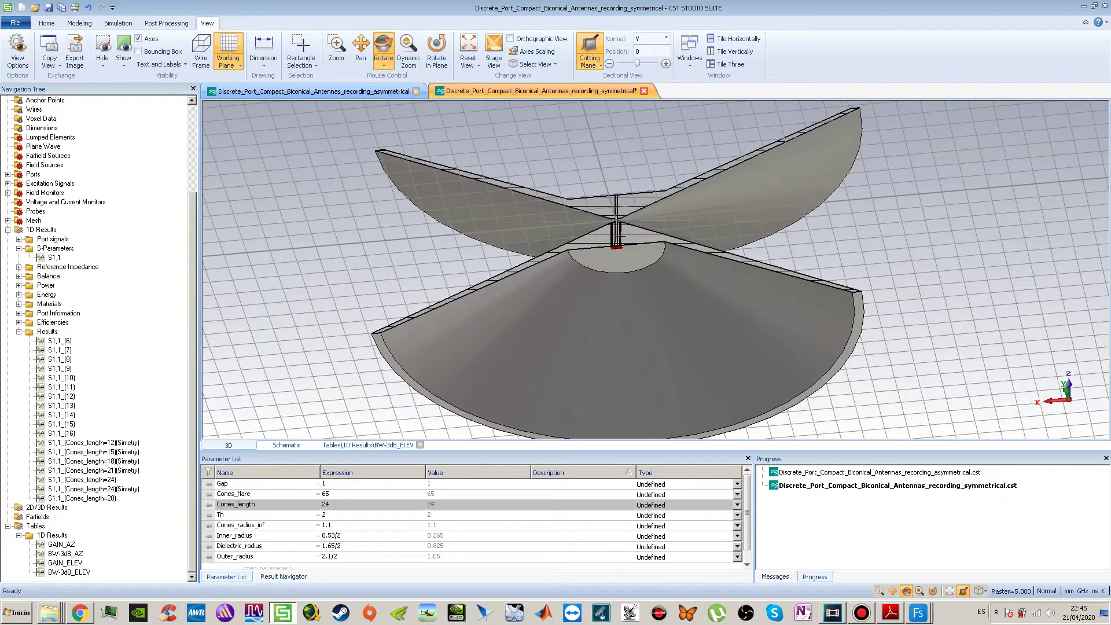
left_click(590, 49)
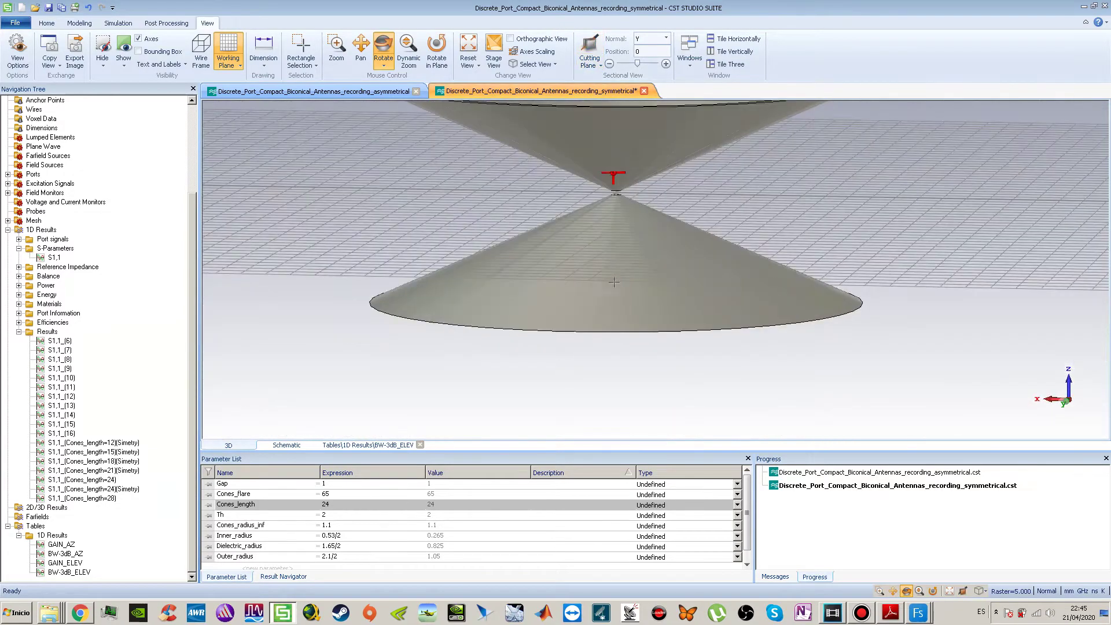
Orbit the bicone from side to elevated views and zoom in on the red port at the disc centre.
scroll(635, 278, "down", 4)
left_click_drag(636, 278, 649, 171)
mouse_move(636, 239)
left_mouse_down()
mouse_move(764, 226)
mouse_move(615, 322)
mouse_move(555, 281)
mouse_move(523, 328)
mouse_move(635, 155)
left_mouse_up()
left_click_drag(629, 204, 622, 241)
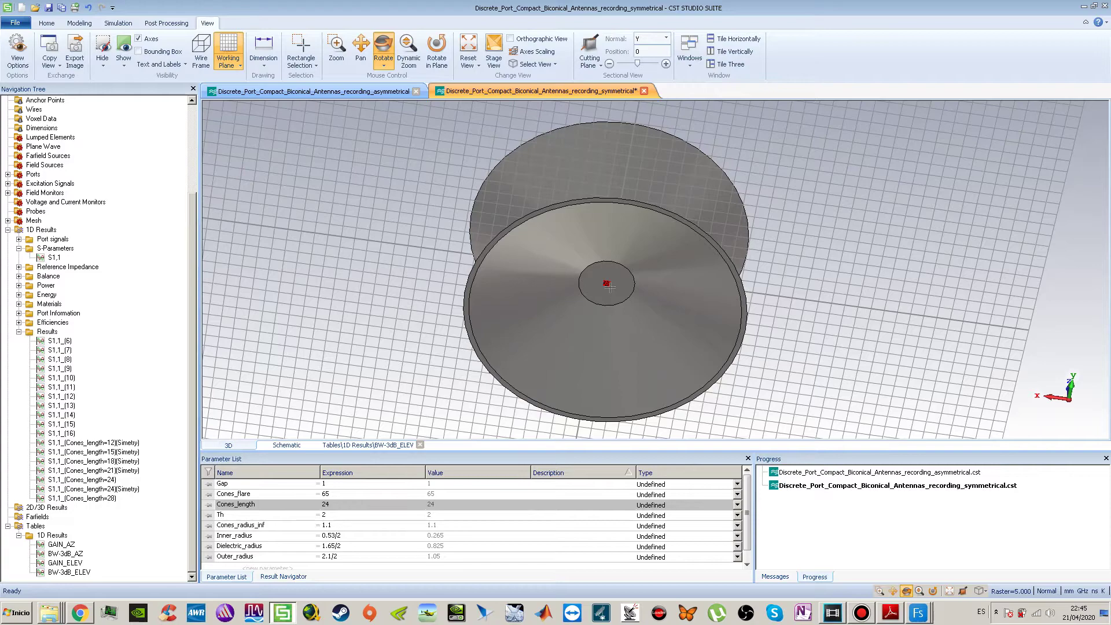
scroll(609, 287, "down", 5)
scroll(602, 280, "up", 5)
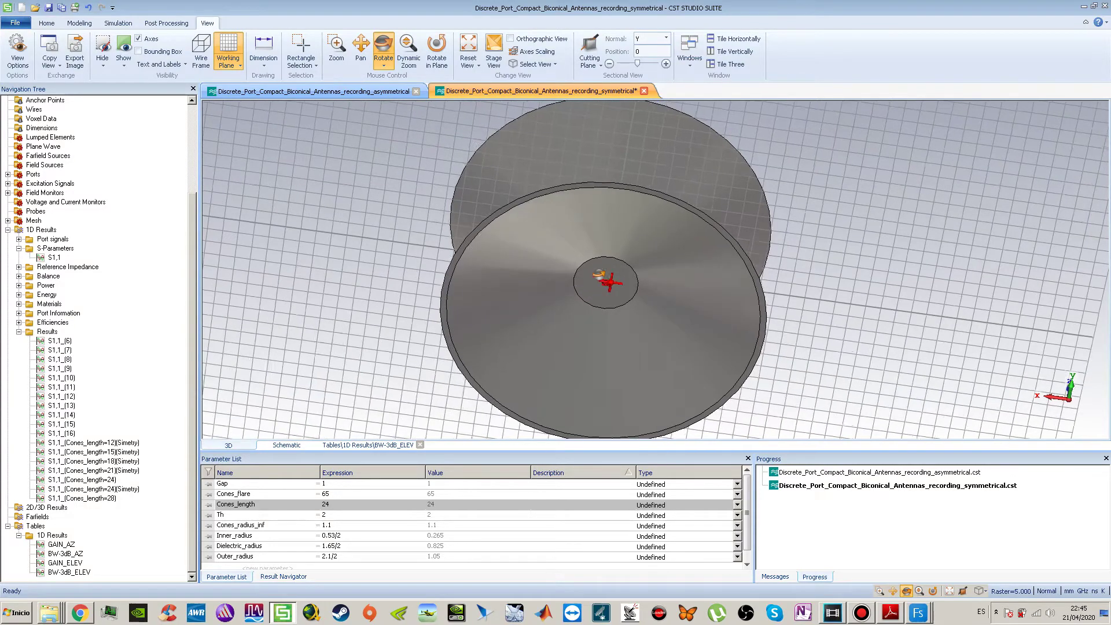
left_click_drag(602, 280, 573, 264)
scroll(573, 264, "up", 10)
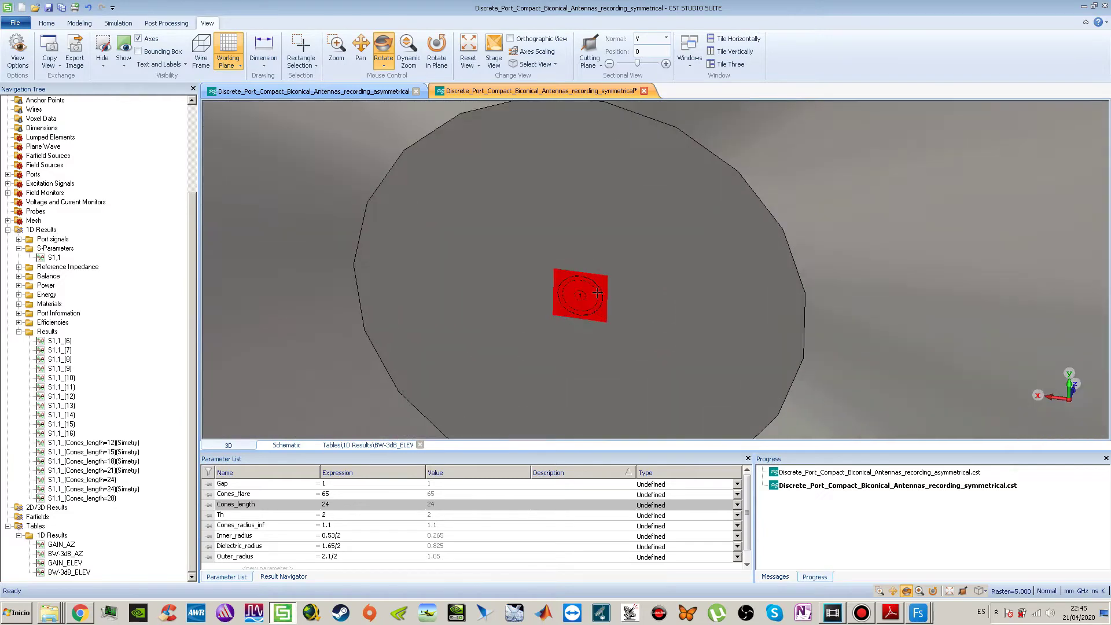
scroll(598, 293, "down", 8)
scroll(598, 294, "up", 5)
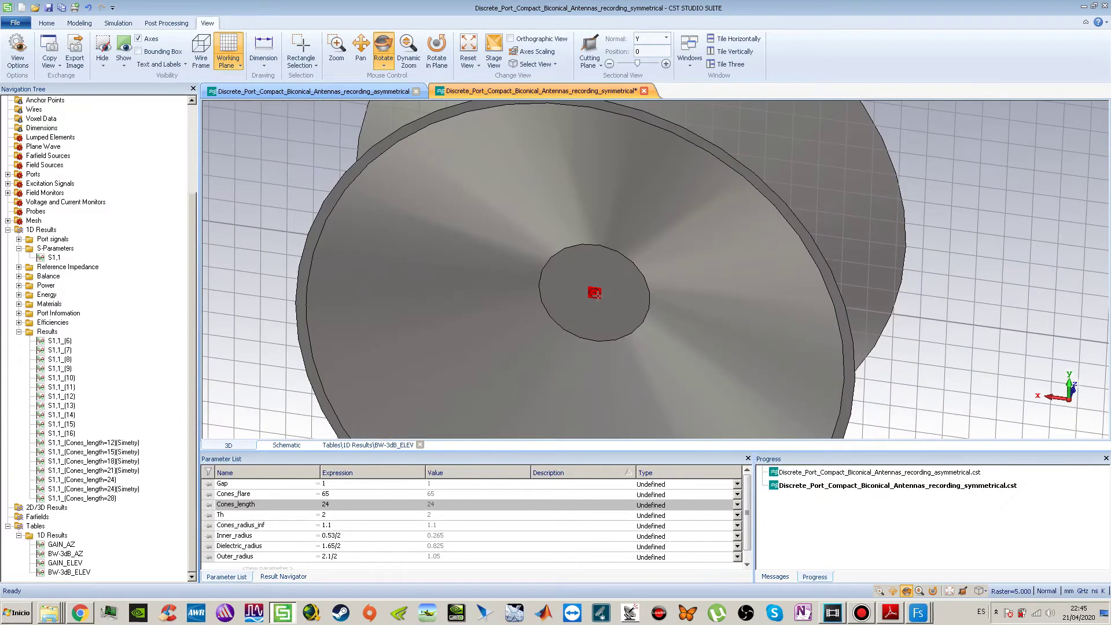
scroll(598, 295, "down", 2)
scroll(597, 294, "up", 3)
scroll(596, 295, "down", 2)
scroll(579, 272, "up", 4)
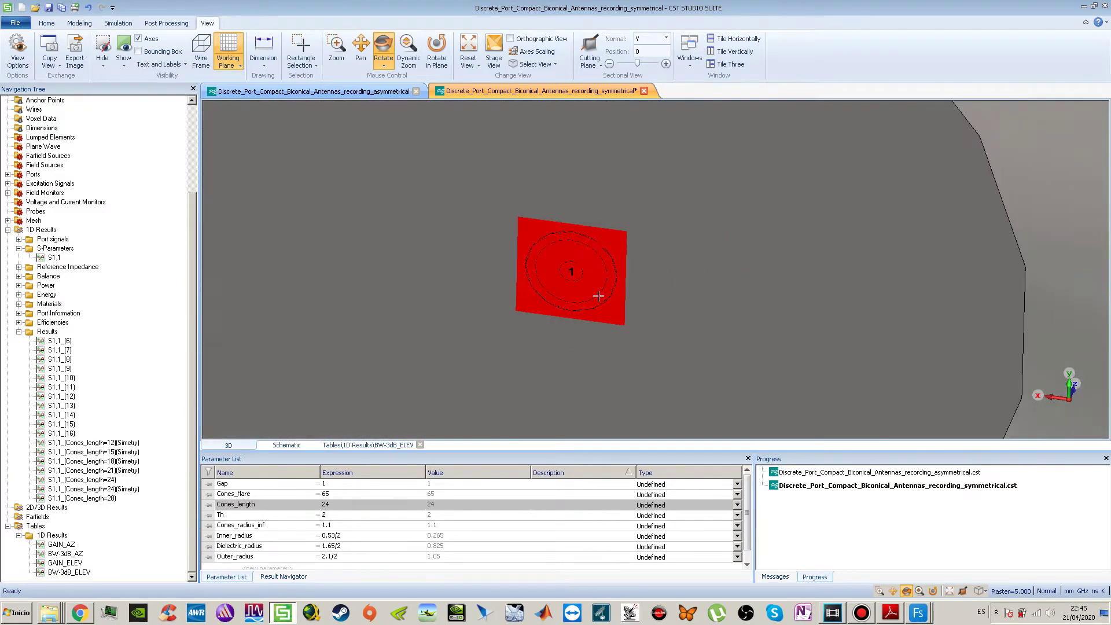
Re-enable the cutting plane to section the antenna through the coaxial feed behind the red port.
left_click(589, 52)
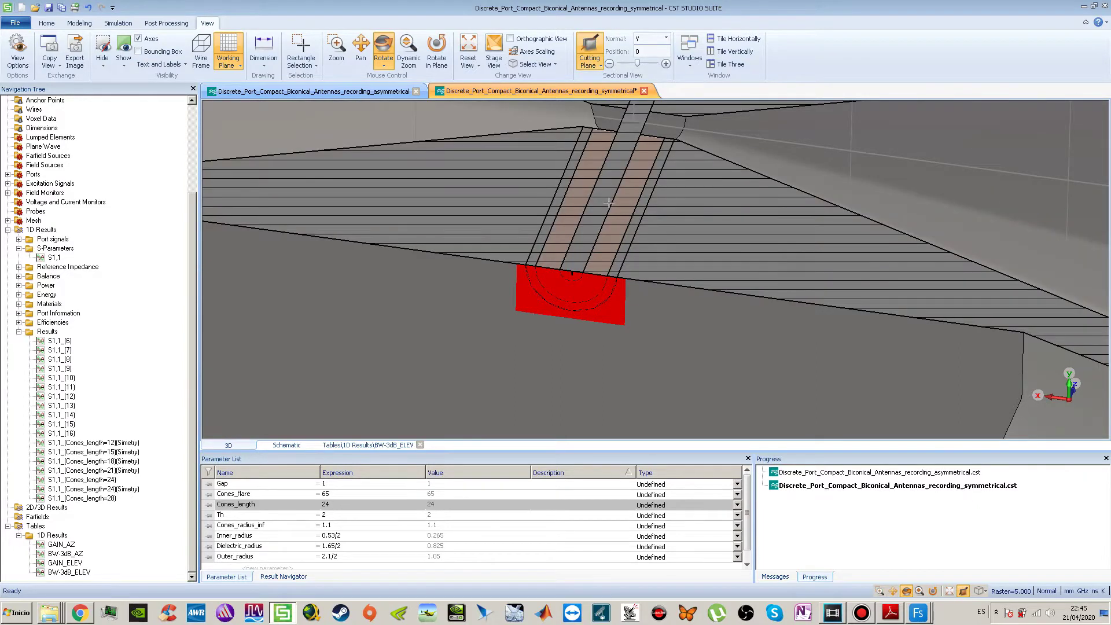
scroll(615, 200, "up", 2)
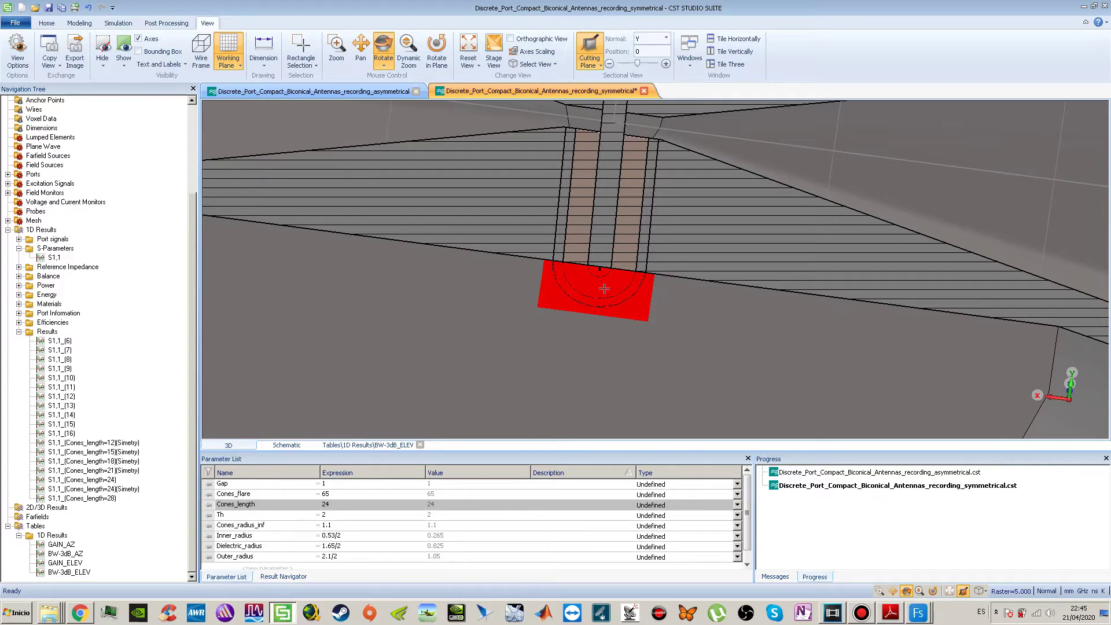
left_click_drag(582, 294, 583, 297)
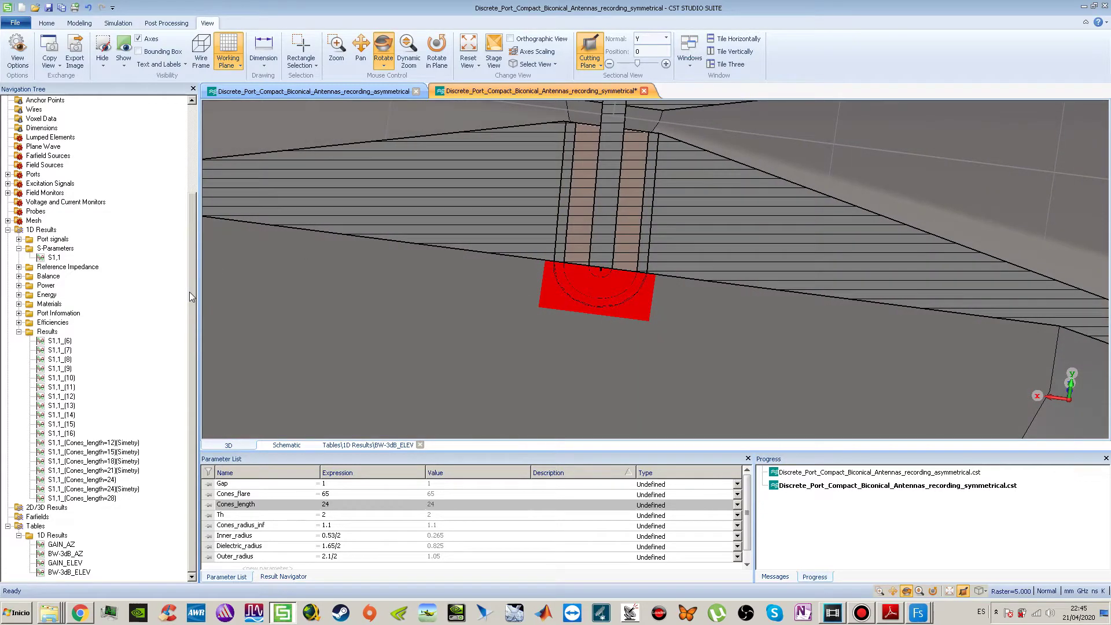
Collapse the stored S1,1 result curves and bring the waveguide symmetry PDF to the front.
left_click(19, 332)
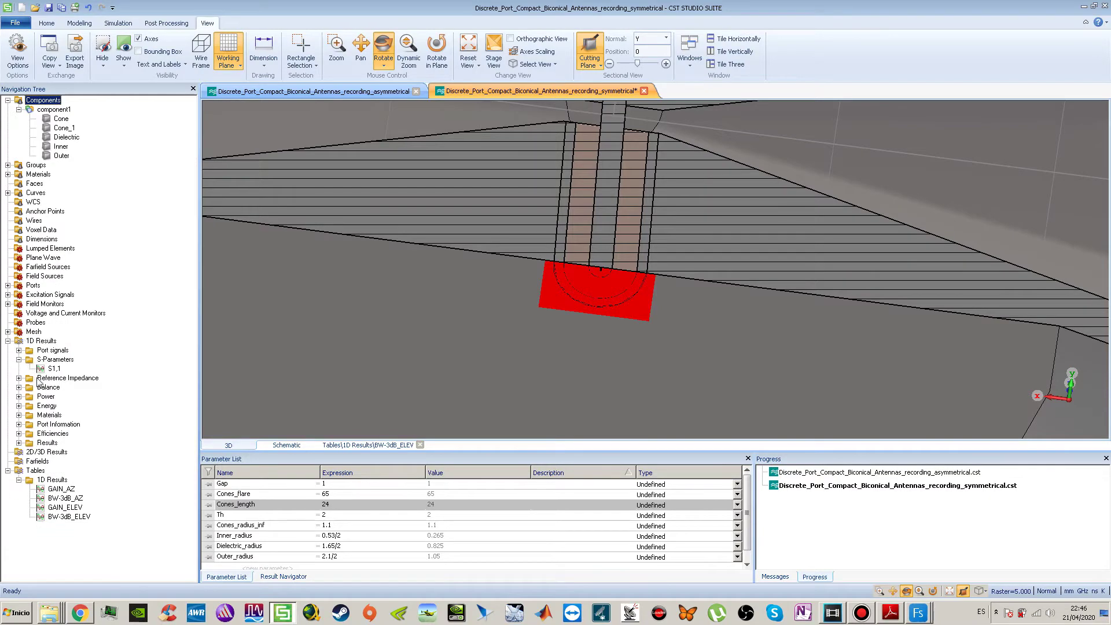
left_click_drag(548, 259, 551, 228)
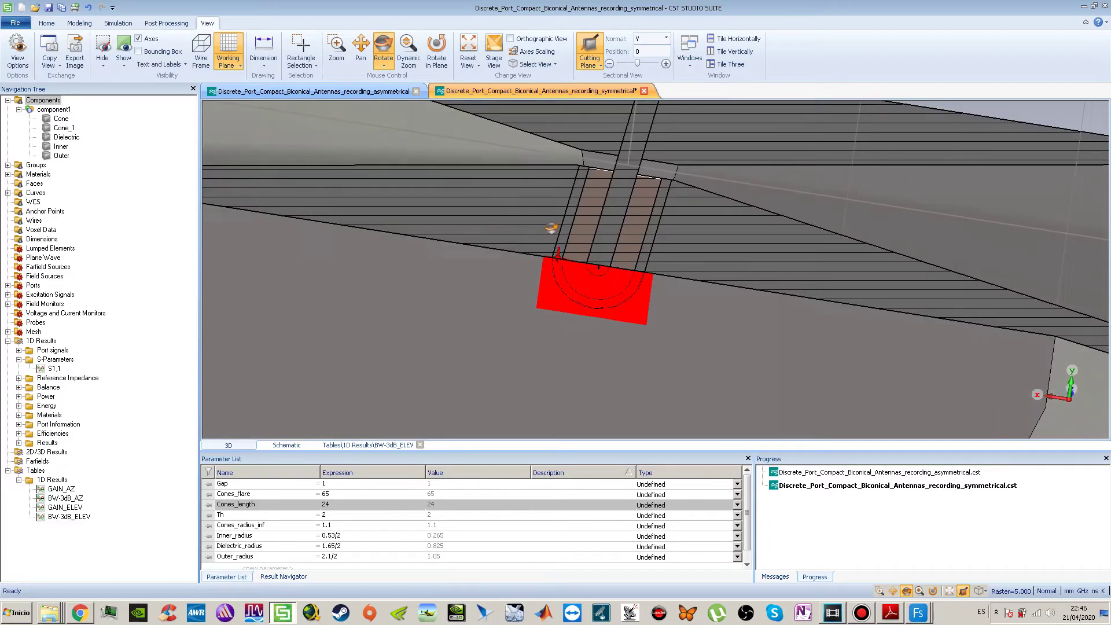
left_click(892, 615)
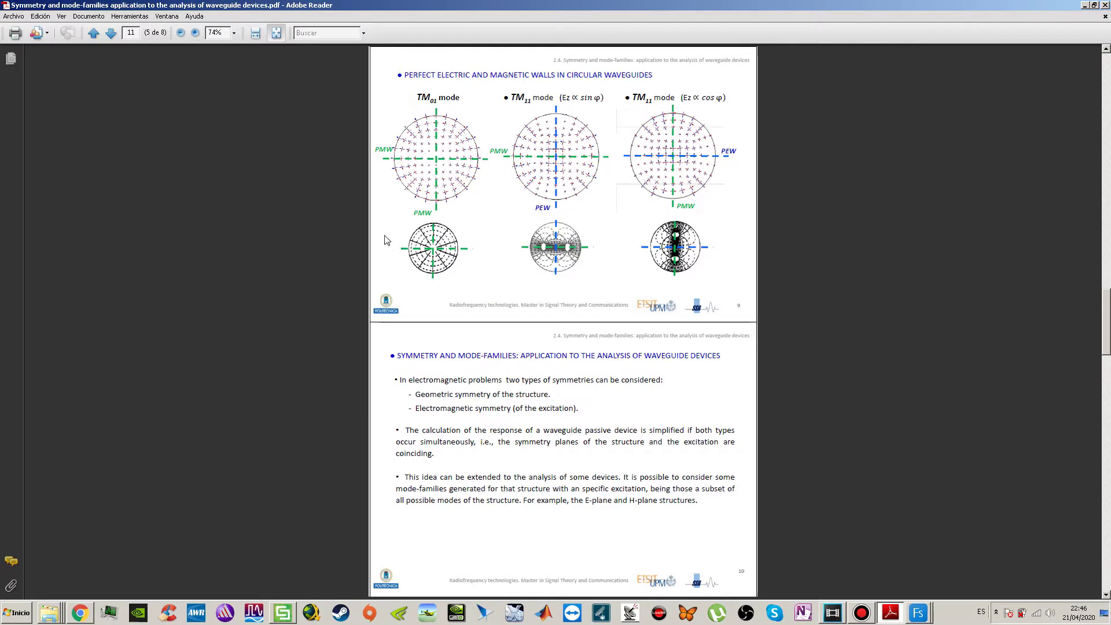
Scroll to page 9's circular-waveguide TM01/TM11 figures on perfect electric and magnetic walls.
scroll(481, 250, "up", 15)
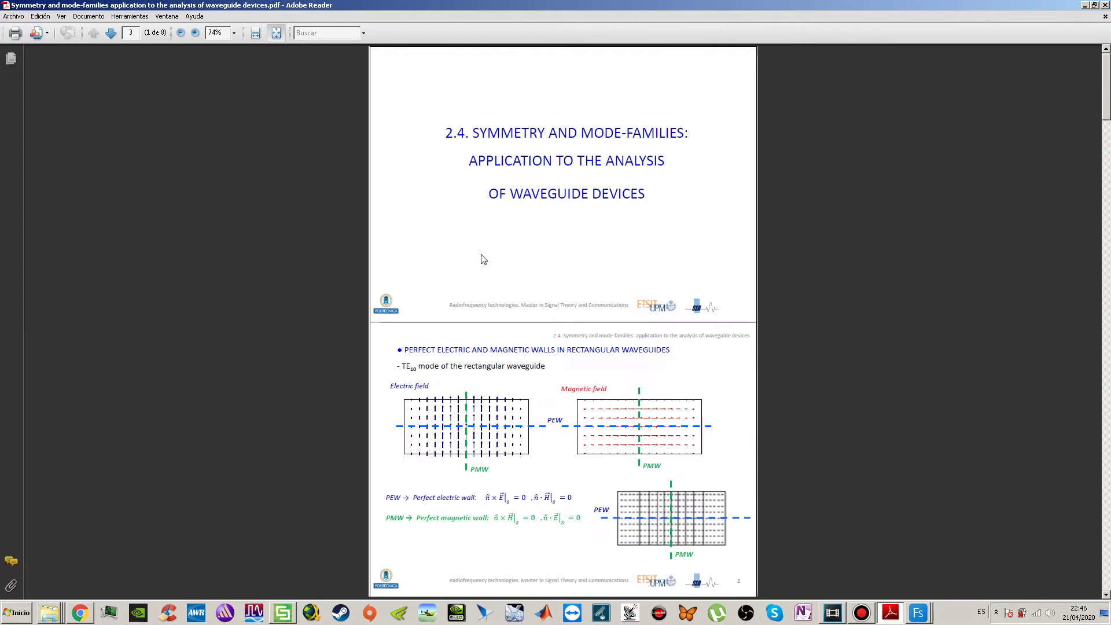
scroll(482, 257, "down", 3)
scroll(482, 256, "down", 6)
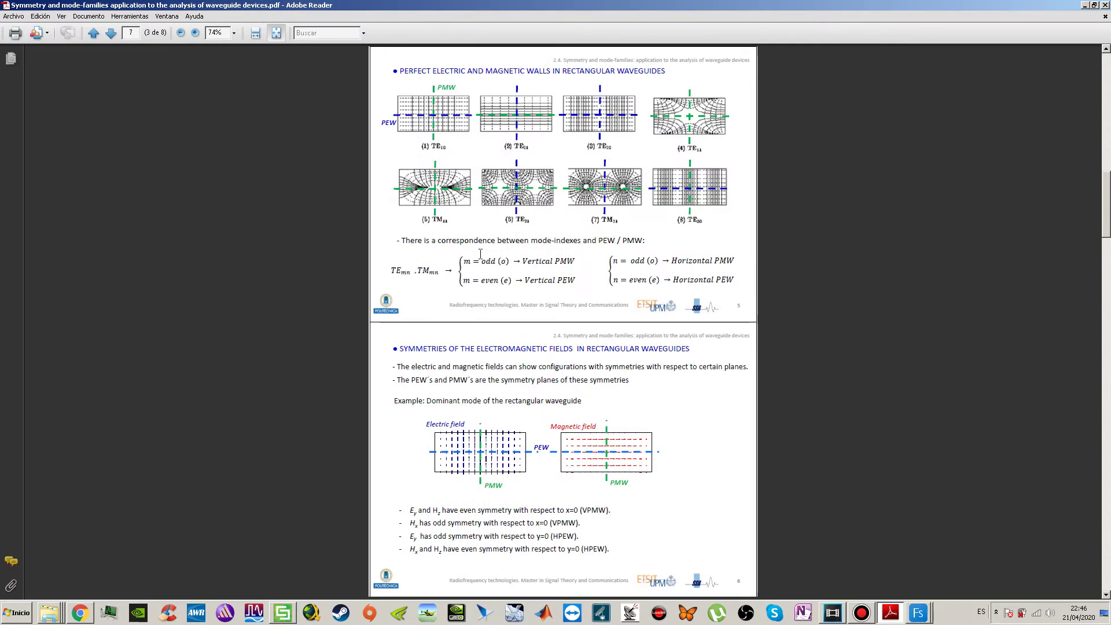
scroll(480, 254, "down", 6)
scroll(481, 253, "down", 6)
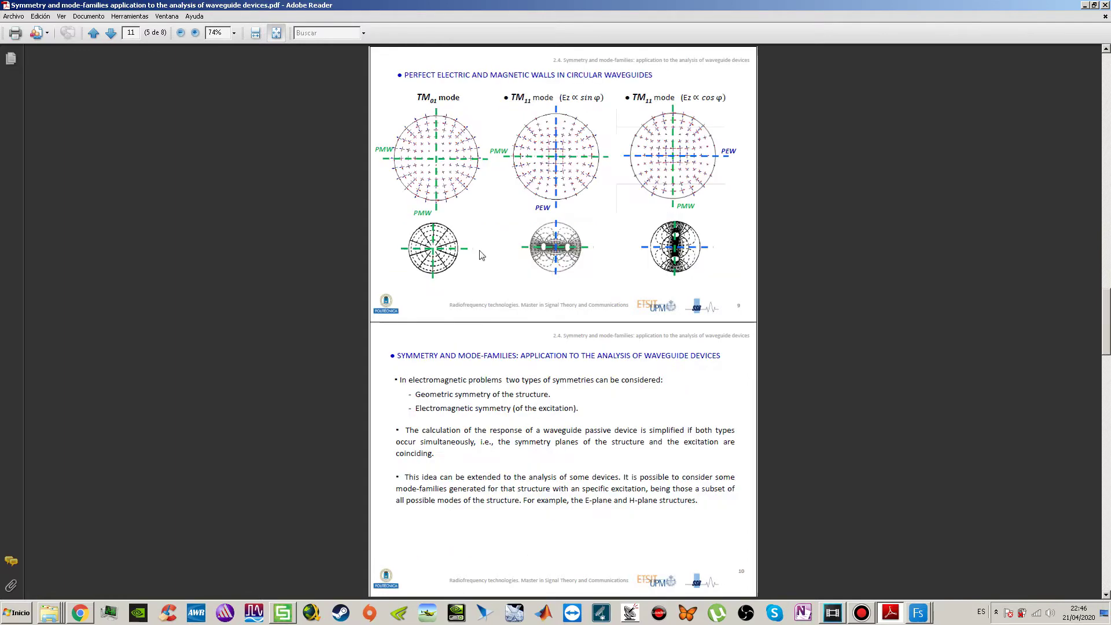
scroll(457, 172, "up", 3, "ctrl")
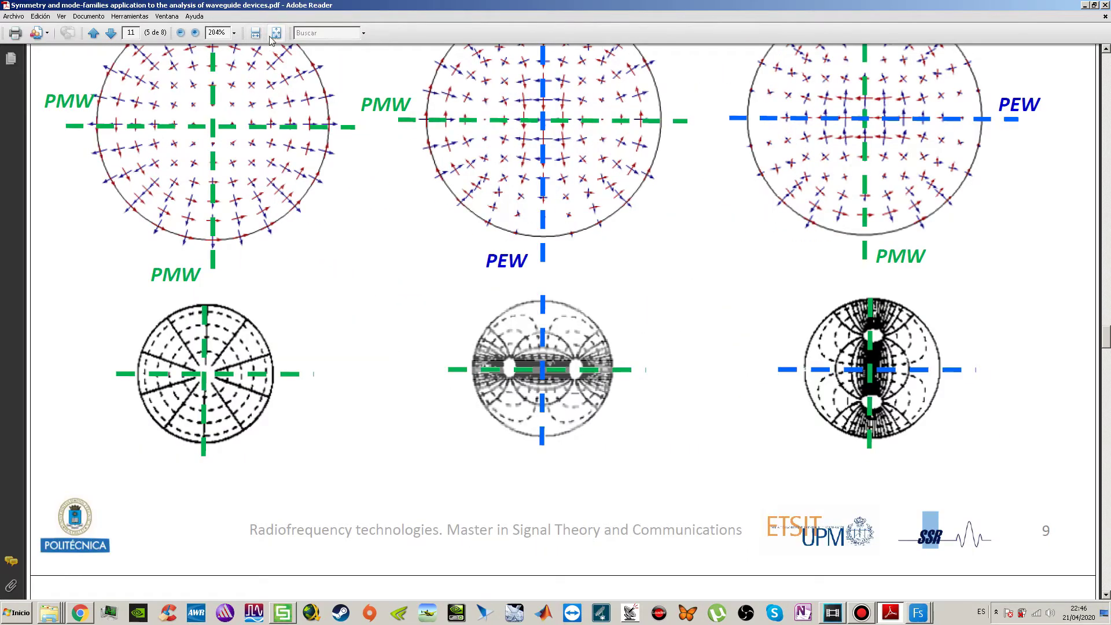
right_click(355, 229)
Pan the mode figures with Herramienta Mano to show titles, then minimize Adobe Reader.
left_click(393, 245)
left_click_drag(372, 191, 643, 376)
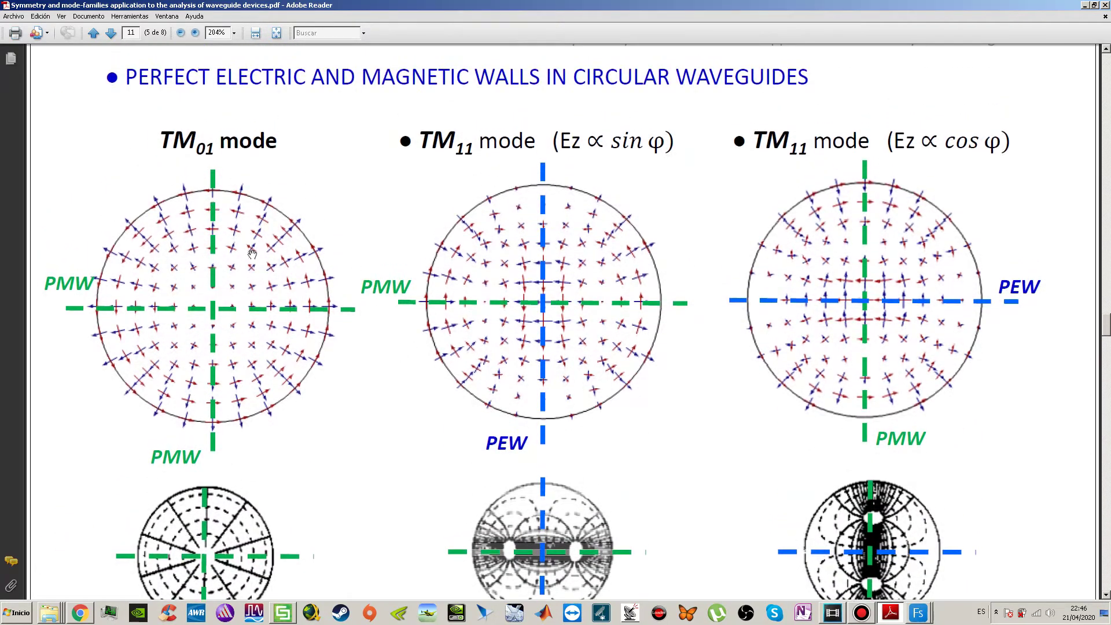
scroll(250, 255, "down", 1)
scroll(250, 255, "down", 2)
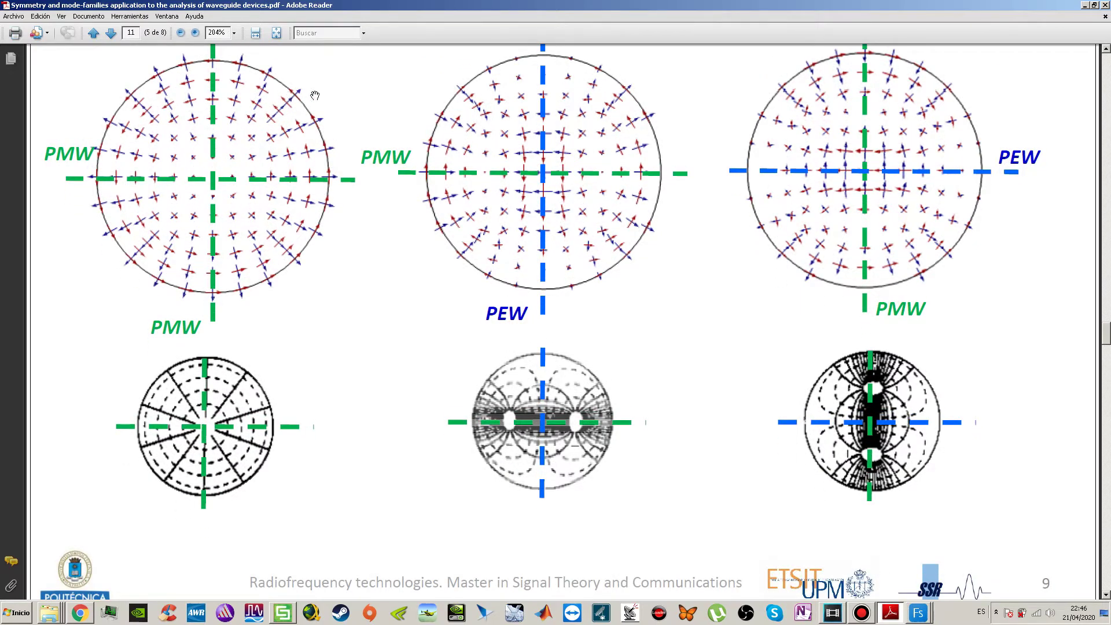
scroll(289, 151, "up", 1)
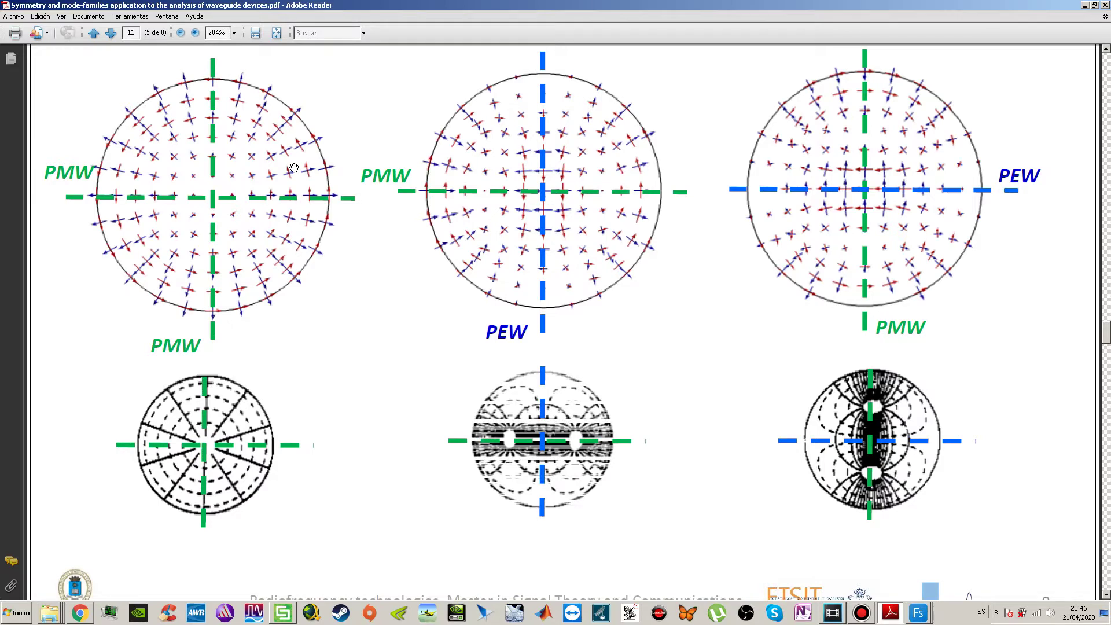
left_click_drag(210, 207, 211, 216)
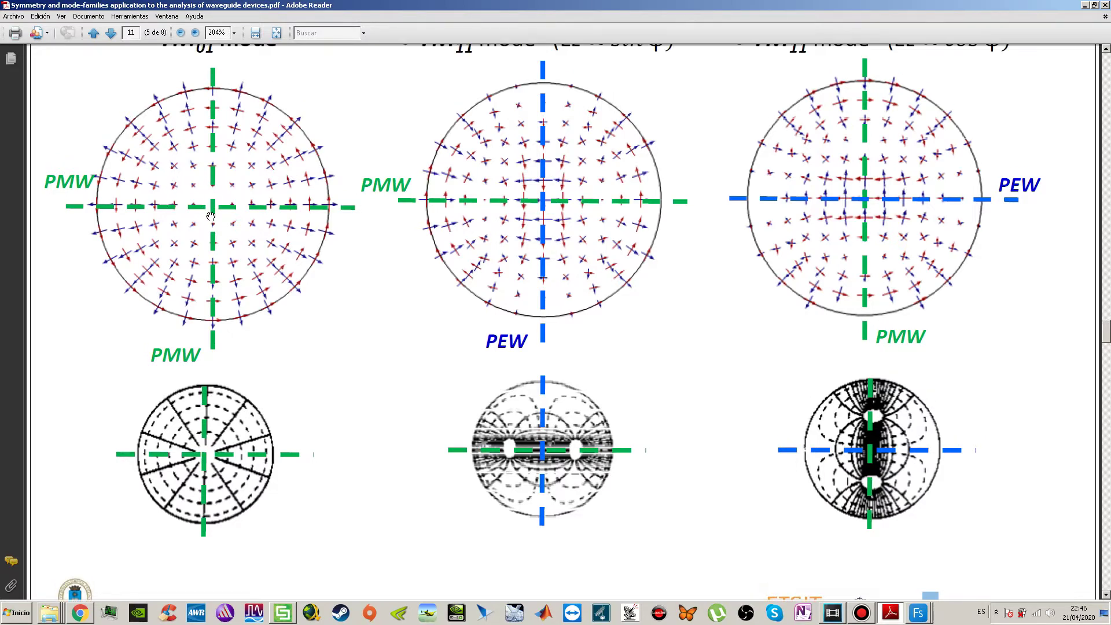
scroll(204, 175, "down", 1)
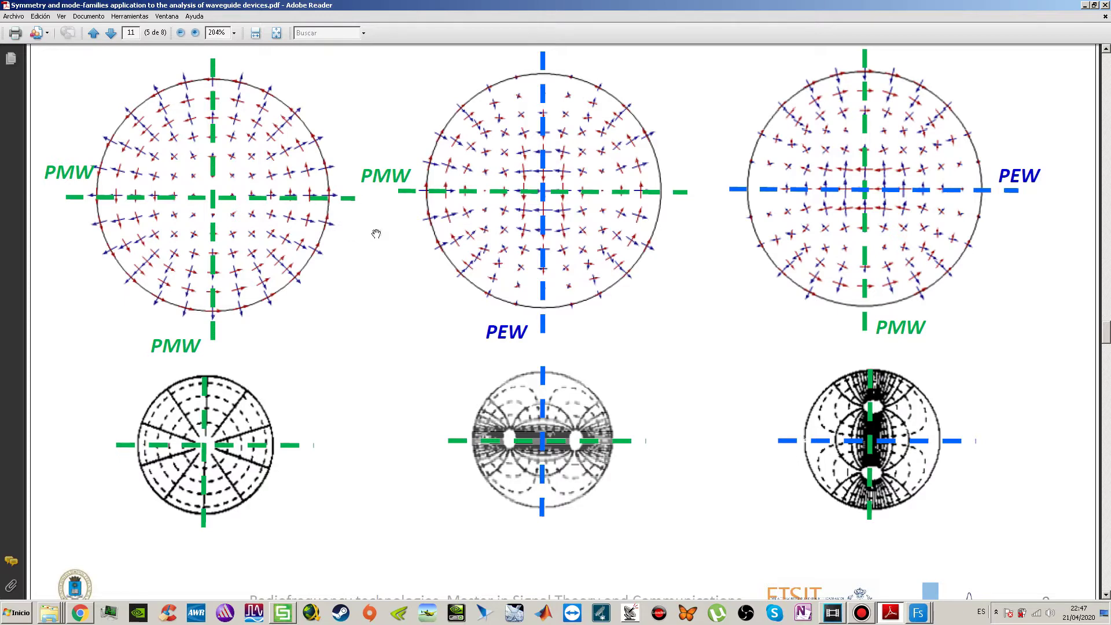
scroll(398, 272, "up", 1)
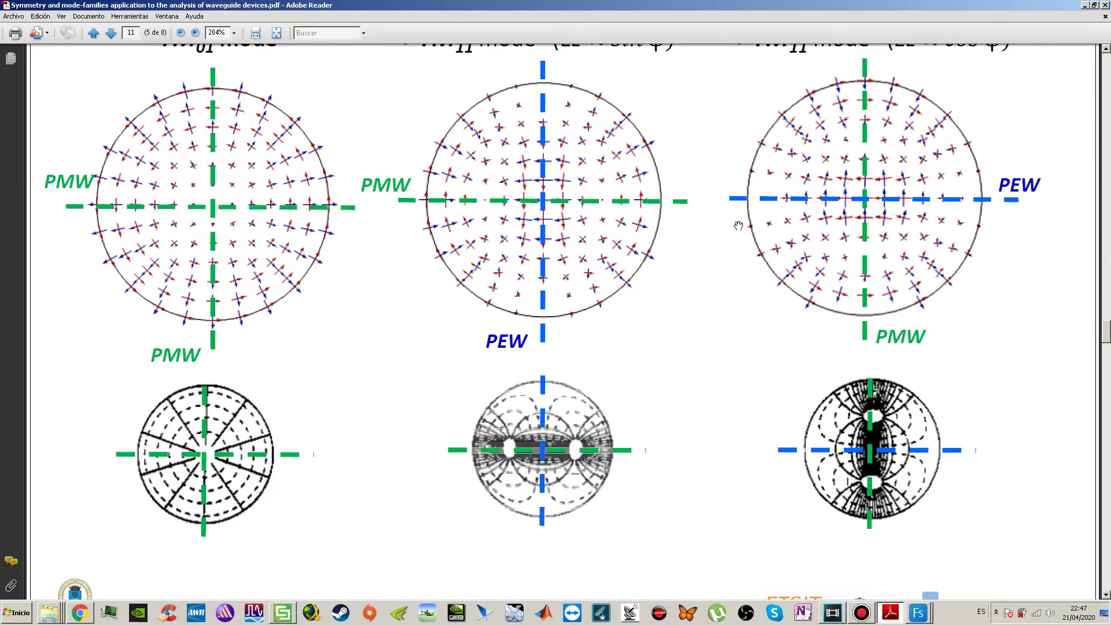
left_click(1084, 5)
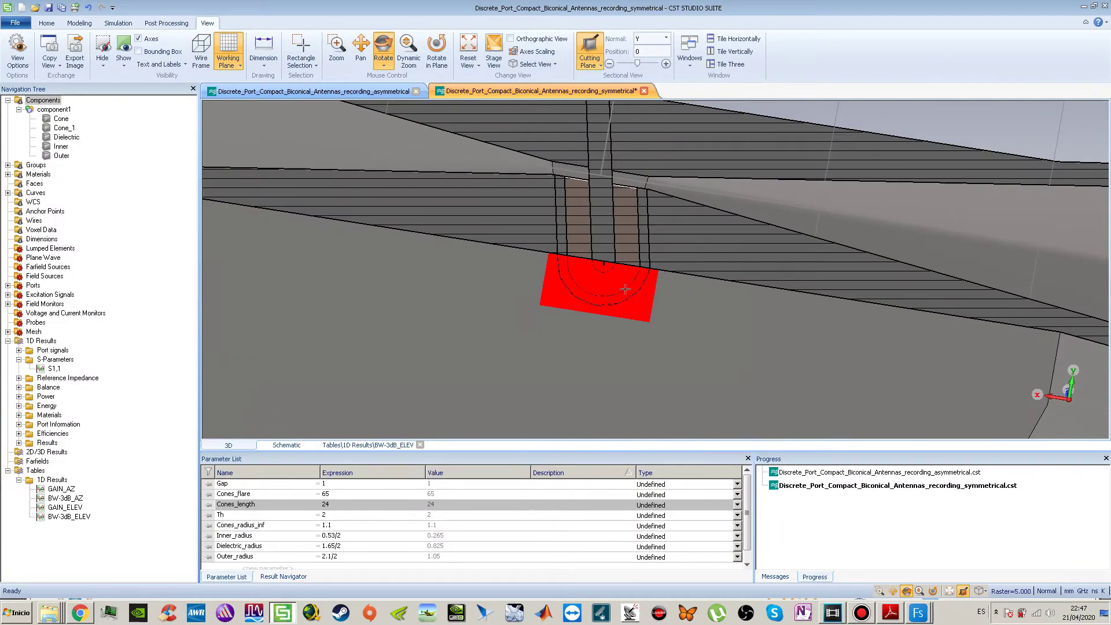
Zoom out from the port and orbit the uncut antenna to view both cones on the grid.
scroll(625, 290, "down", 5)
scroll(625, 281, "up", 4)
scroll(625, 278, "down", 3)
scroll(616, 298, "up", 3)
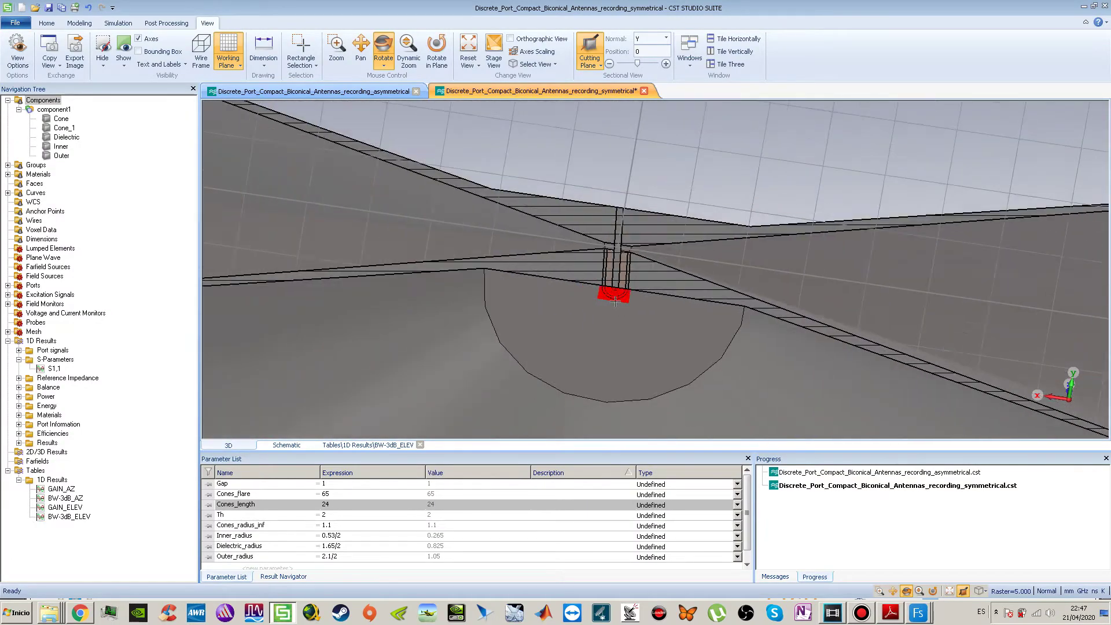
scroll(615, 301, "down", 5)
scroll(623, 305, "up", 2)
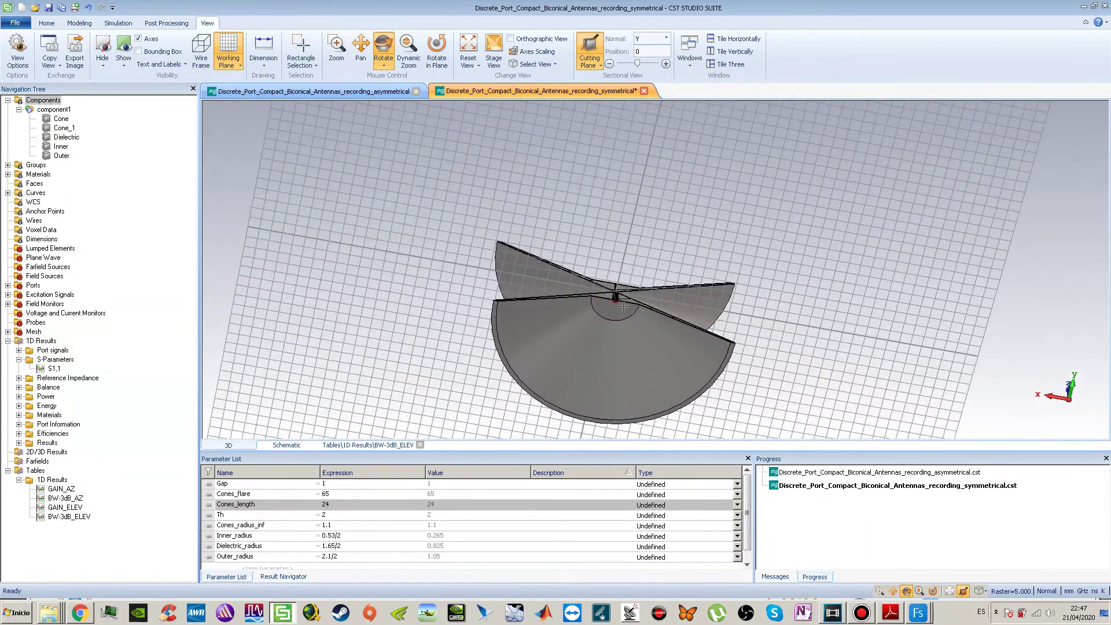
mouse_move(623, 305)
left_mouse_down()
mouse_move(706, 243)
mouse_move(698, 289)
mouse_move(706, 341)
mouse_move(735, 345)
left_mouse_up()
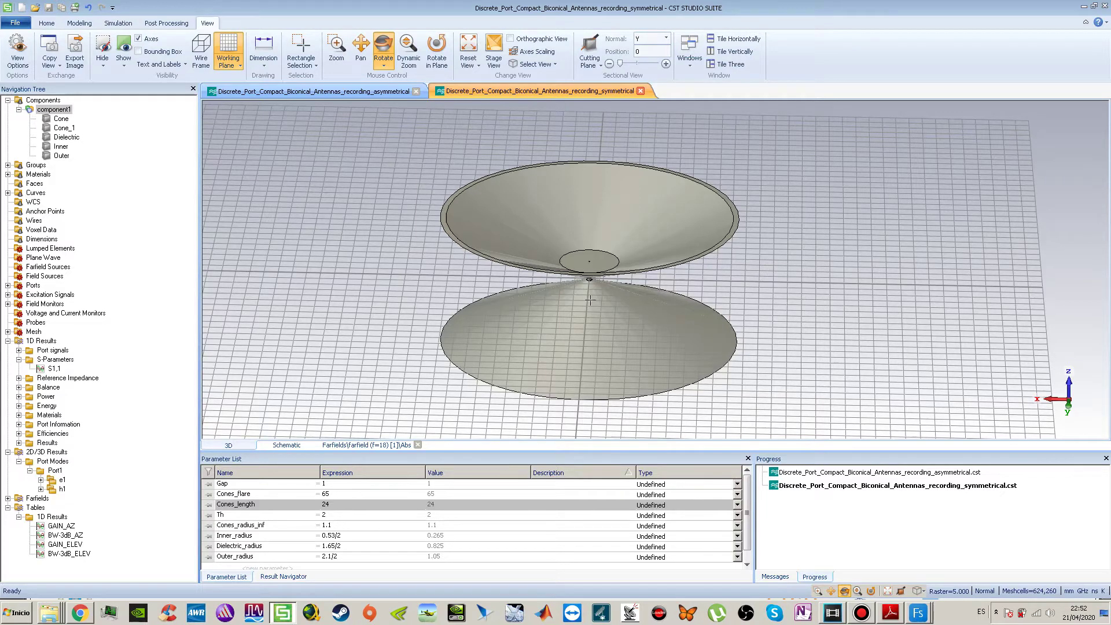
left_click(118, 23)
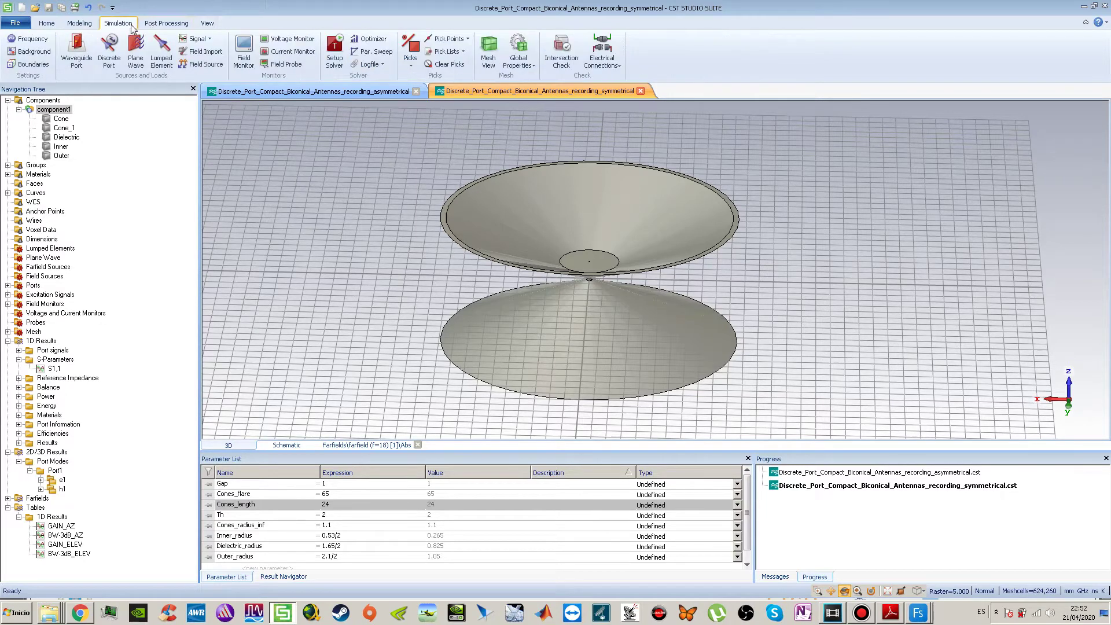
left_click(29, 64)
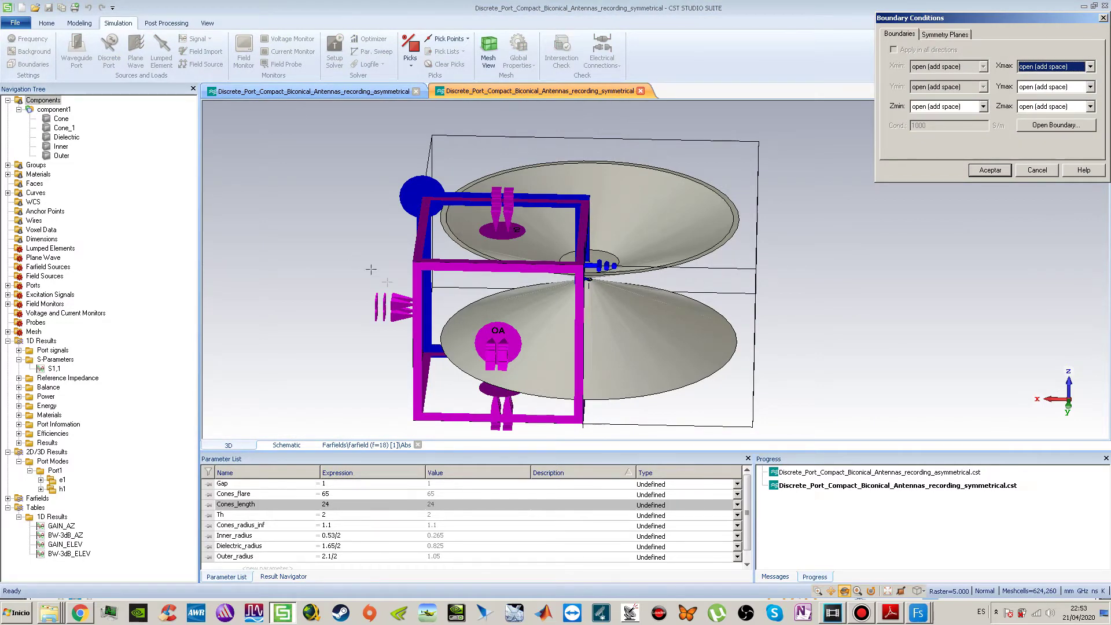
left_click_drag(423, 303, 587, 317)
left_click_drag(590, 452, 588, 521)
key("space")
left_click_drag(584, 278, 584, 330)
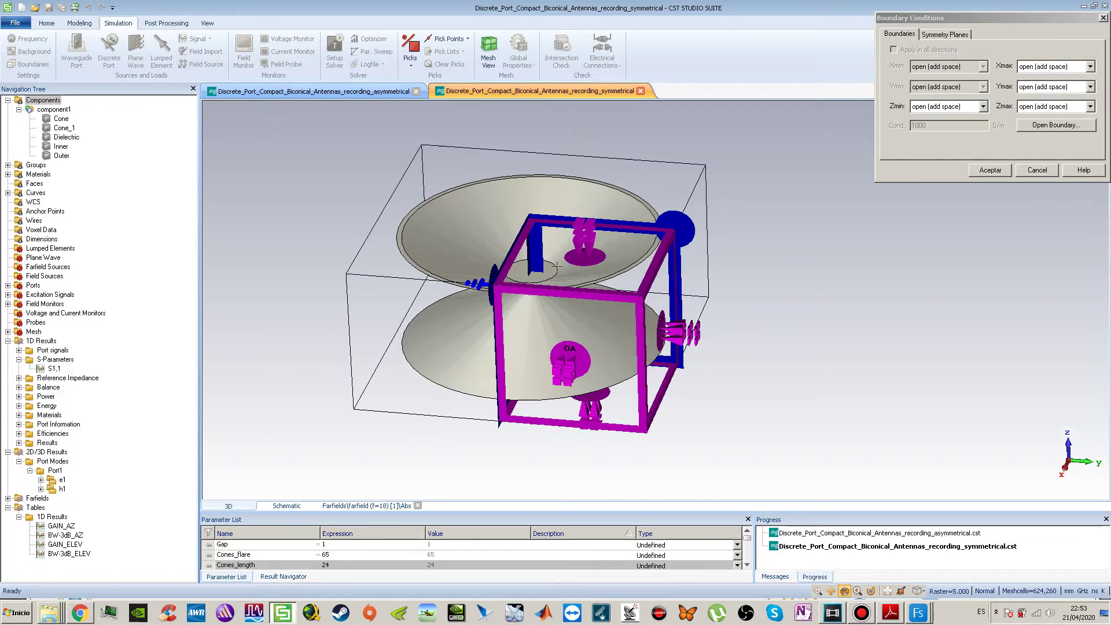
left_click_drag(595, 296, 605, 290)
left_click_drag(574, 326, 625, 179)
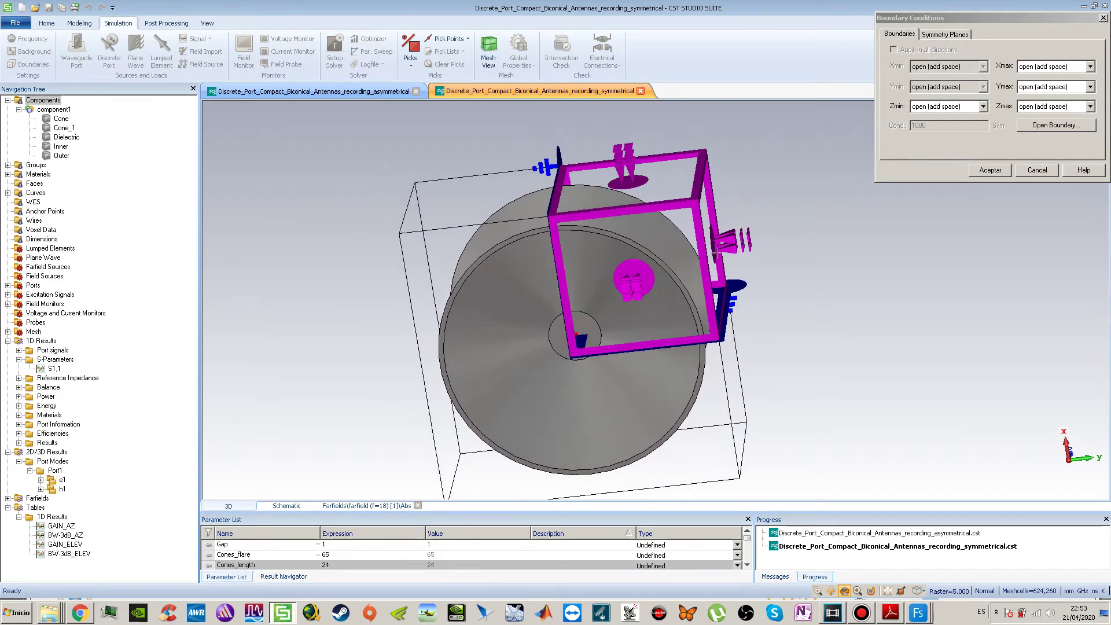
left_click_drag(659, 229, 546, 375)
left_click_drag(596, 335, 581, 175)
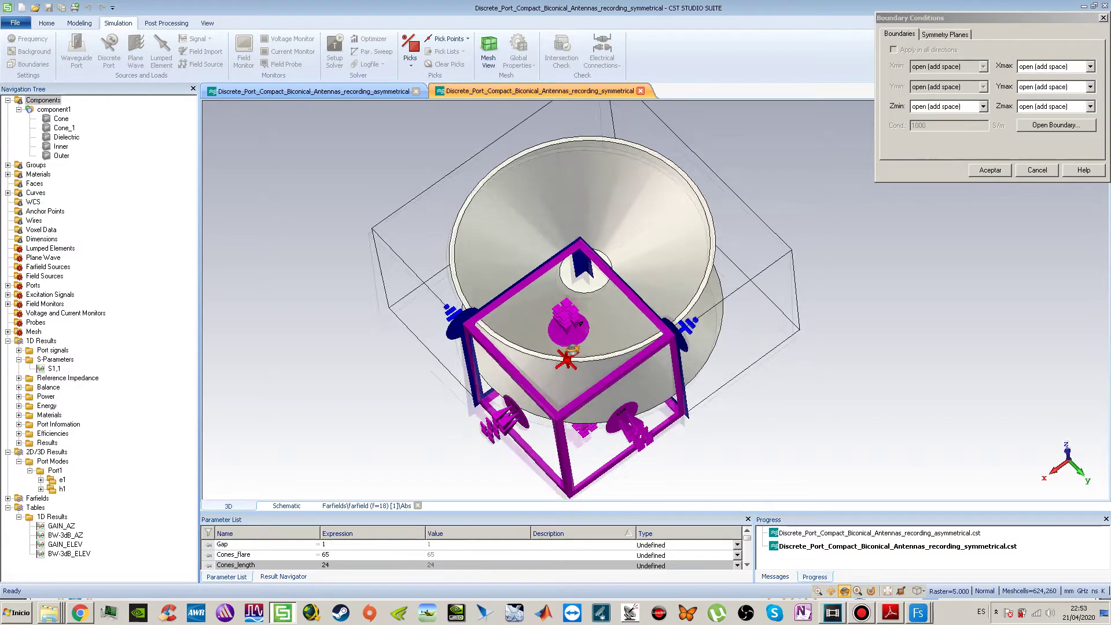
key("space")
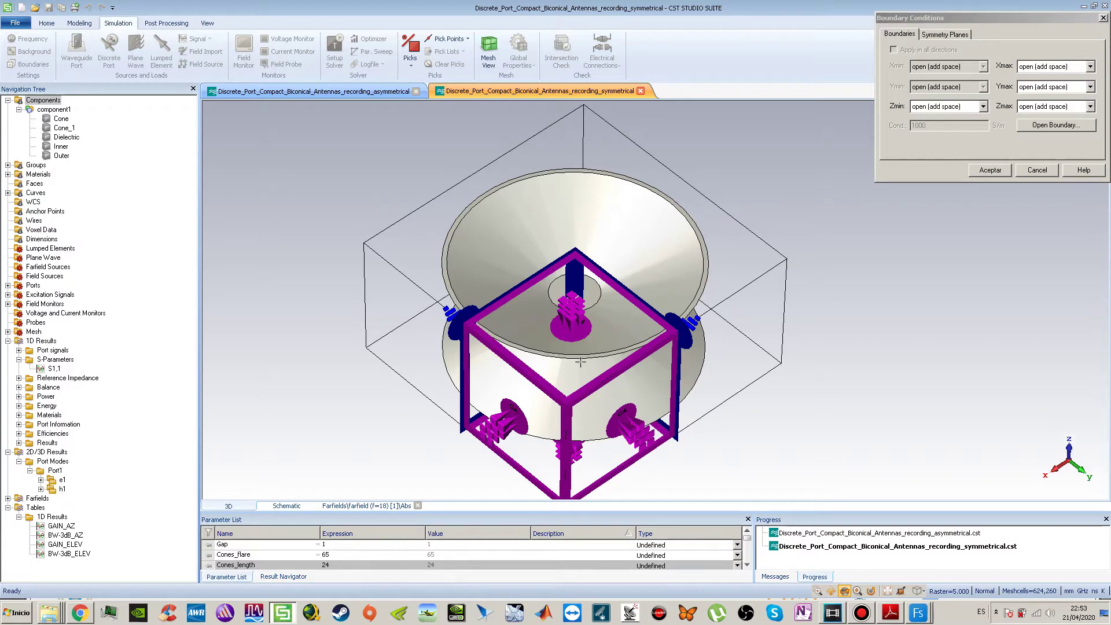
left_click_drag(576, 380, 644, 254)
middle_click_drag(644, 254, 619, 335)
scroll(617, 360, "down", 2)
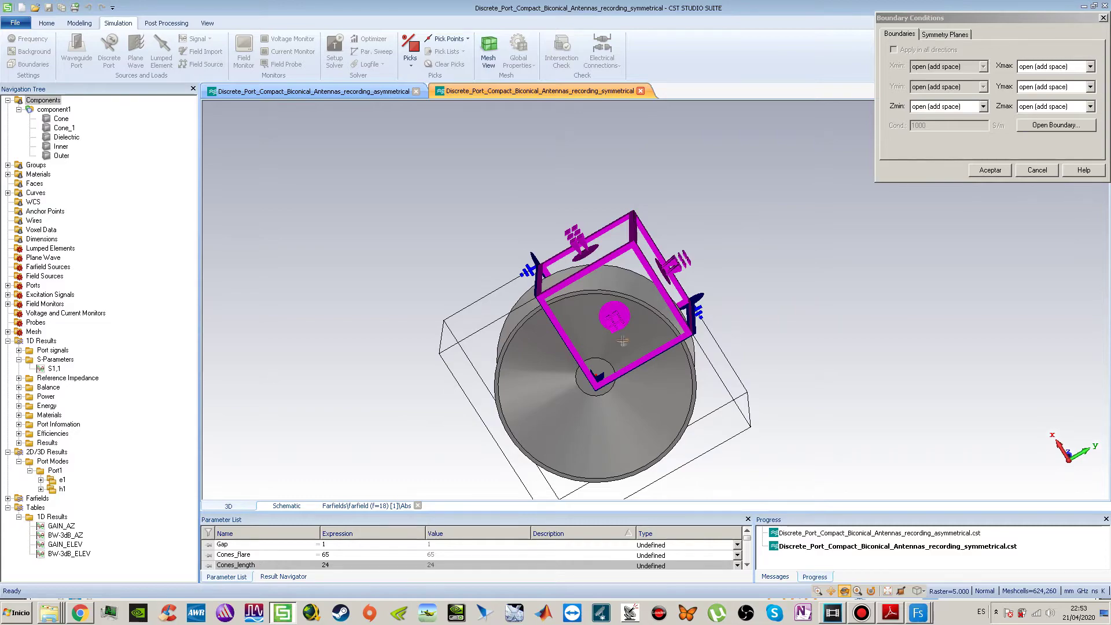
left_click(1036, 170)
left_click_drag(607, 318, 610, 207)
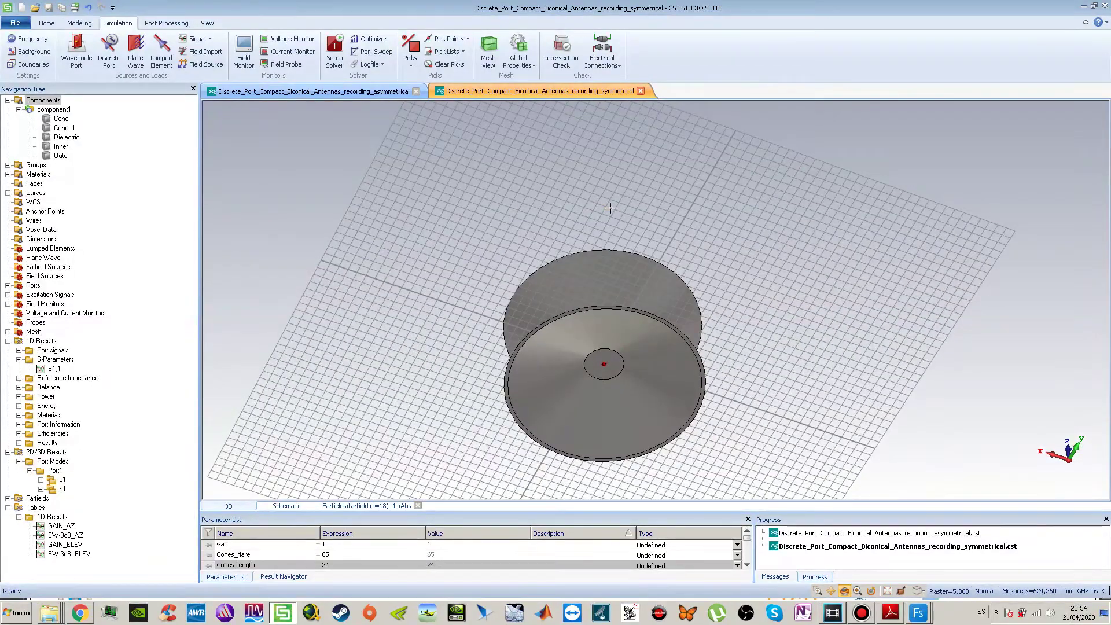
left_click_drag(611, 318, 605, 330)
scroll(604, 348, "up", 10)
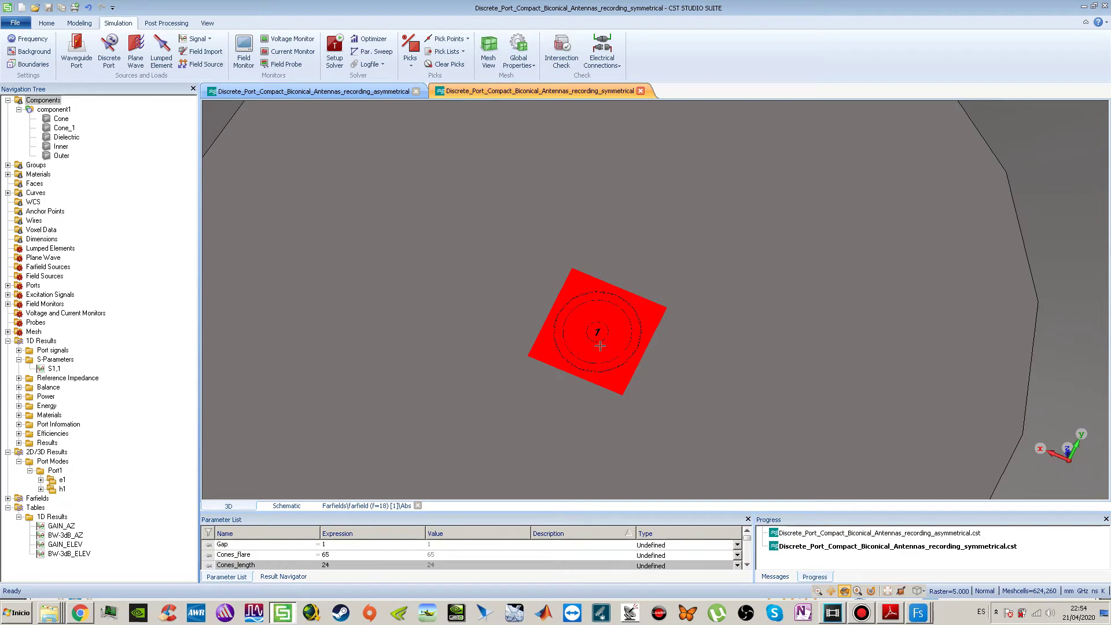
key("u")
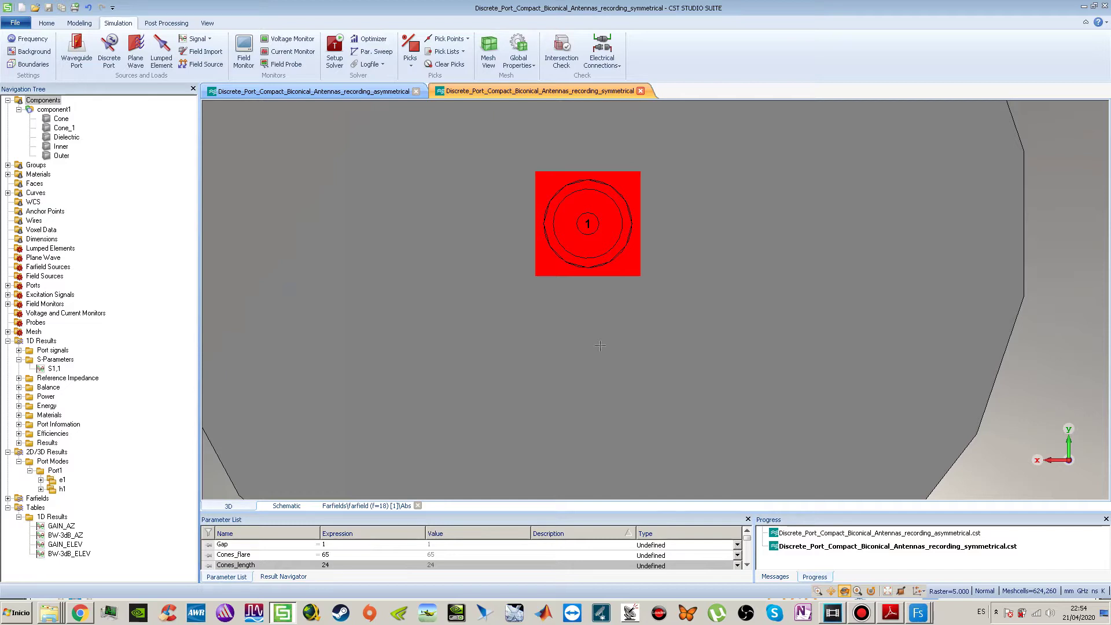
scroll(595, 265, "up", 2)
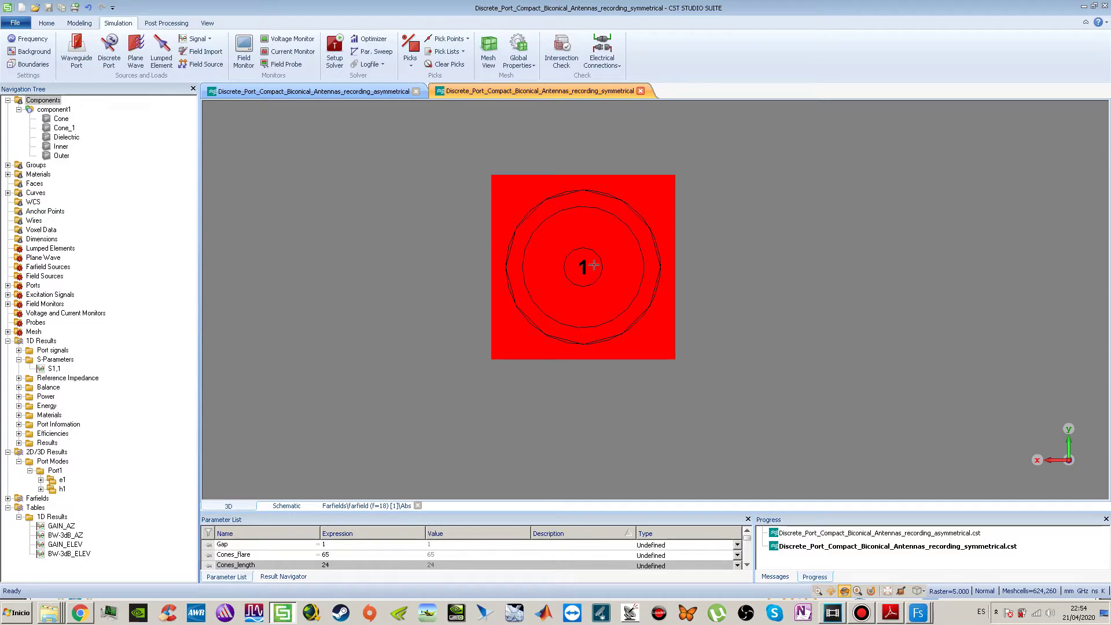
scroll(590, 269, "down", 3)
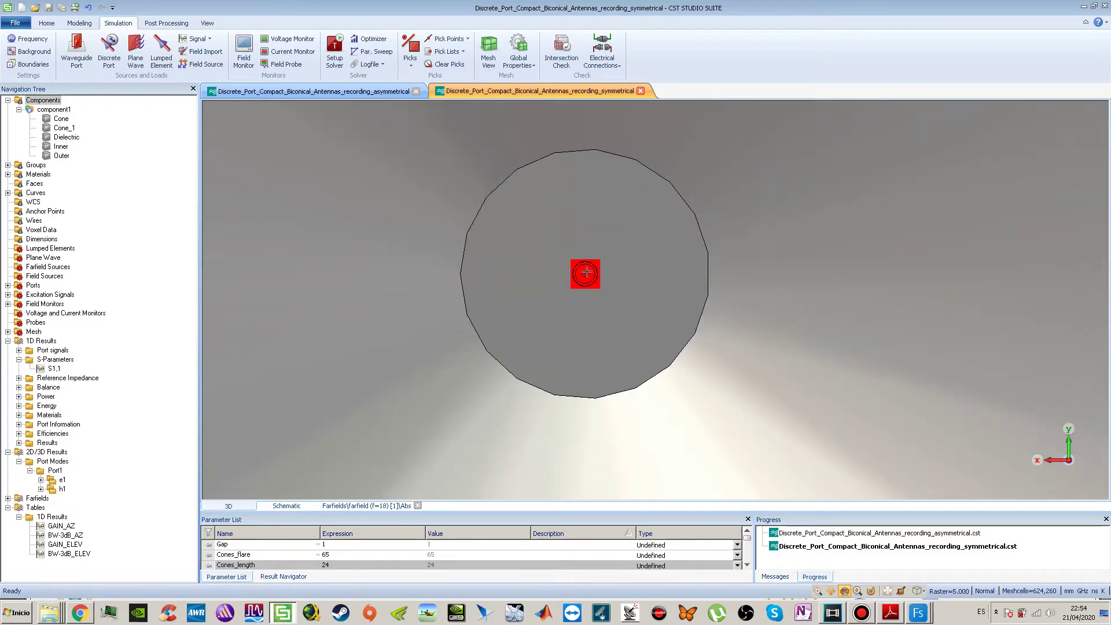
scroll(585, 272, "down", 2)
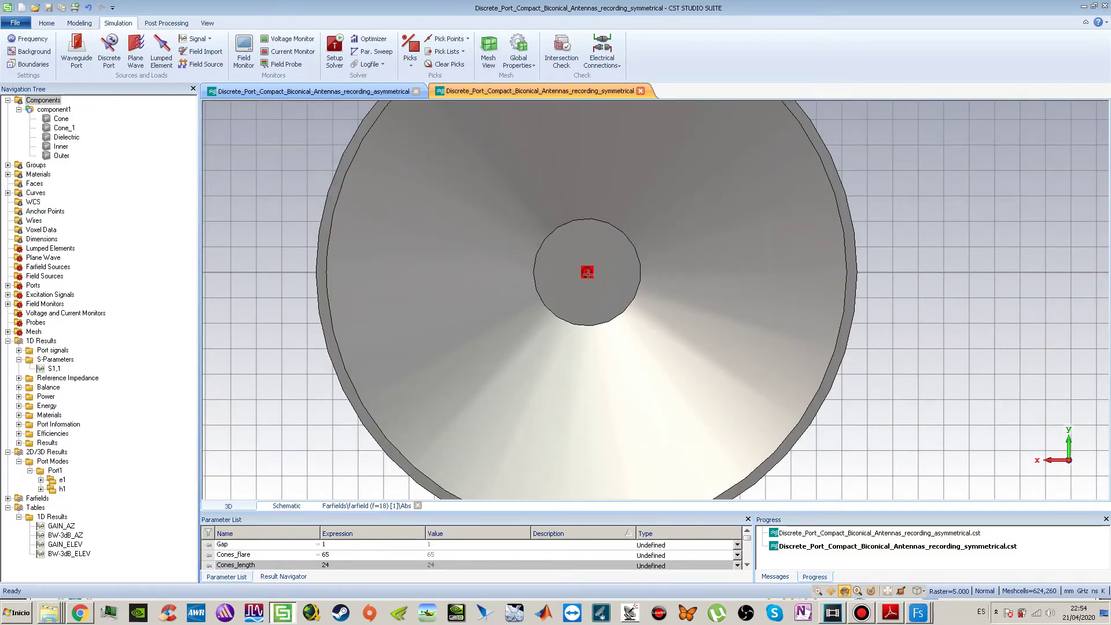
scroll(587, 272, "up", 4)
scroll(587, 272, "down", 2)
scroll(588, 272, "down", 3)
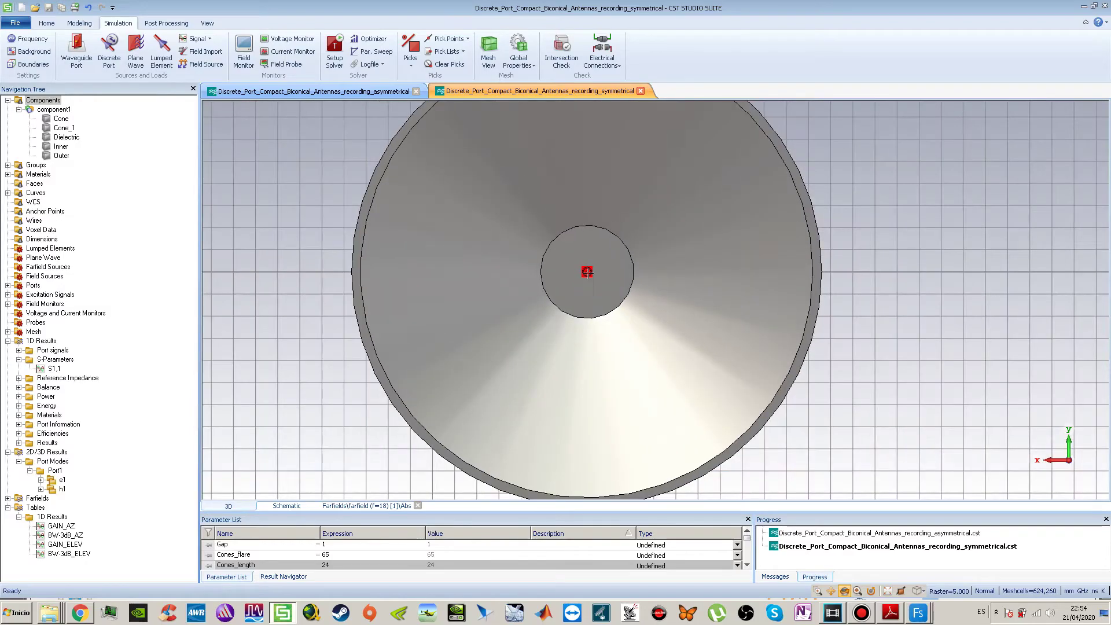
left_click_drag(587, 272, 602, 312)
scroll(603, 346, "down", 3)
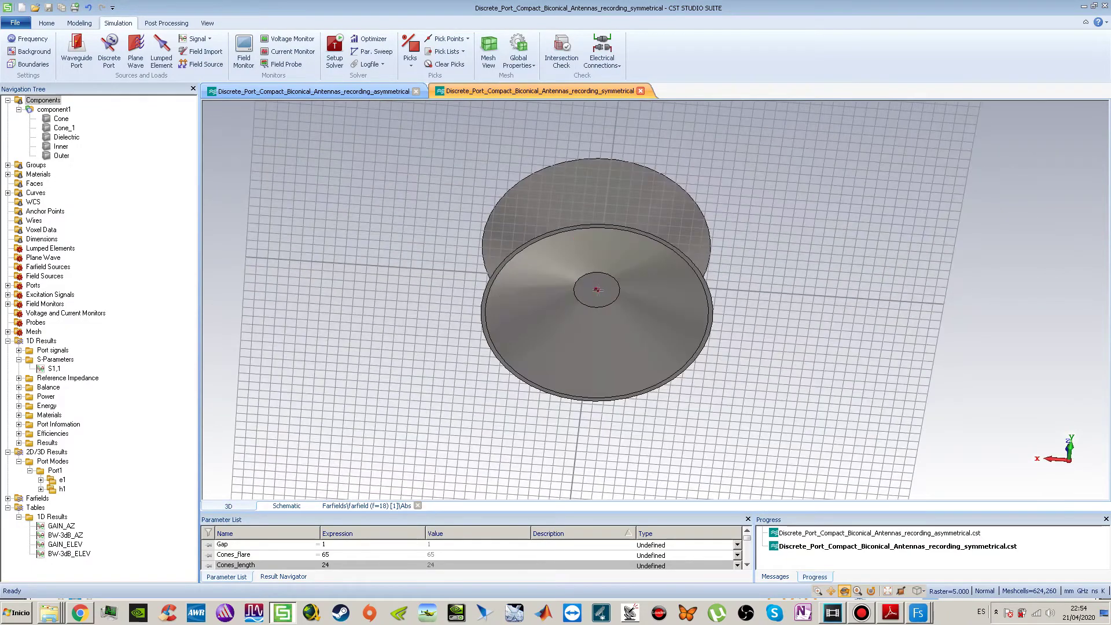
scroll(597, 290, "up", 5)
left_click_drag(596, 295, 594, 265)
scroll(594, 265, "up", 3)
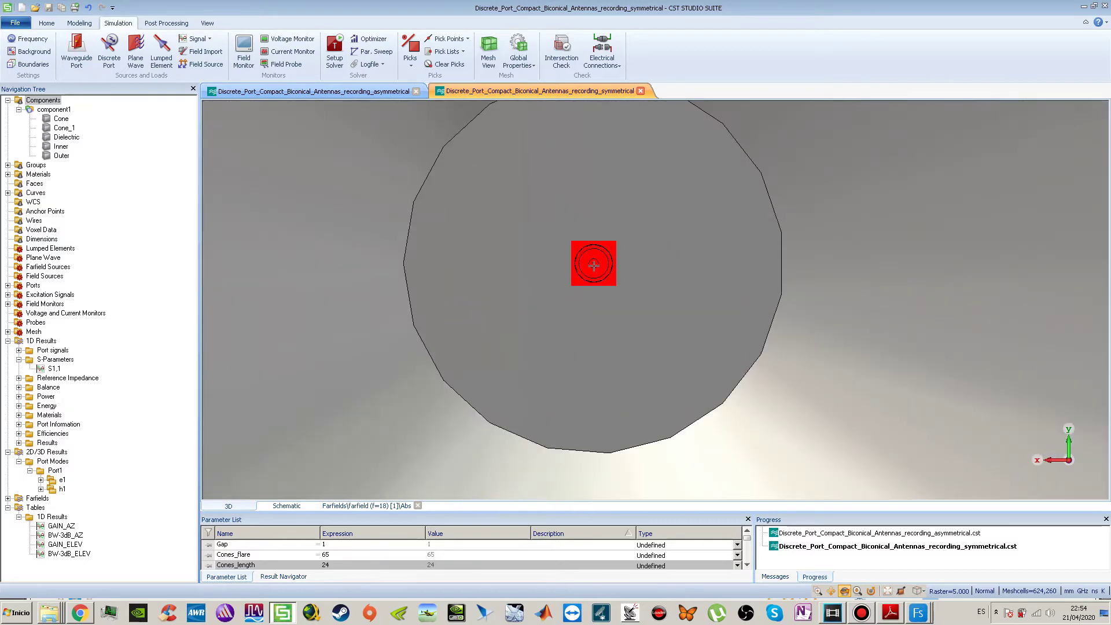
scroll(594, 265, "up", 3)
scroll(593, 265, "up", 3)
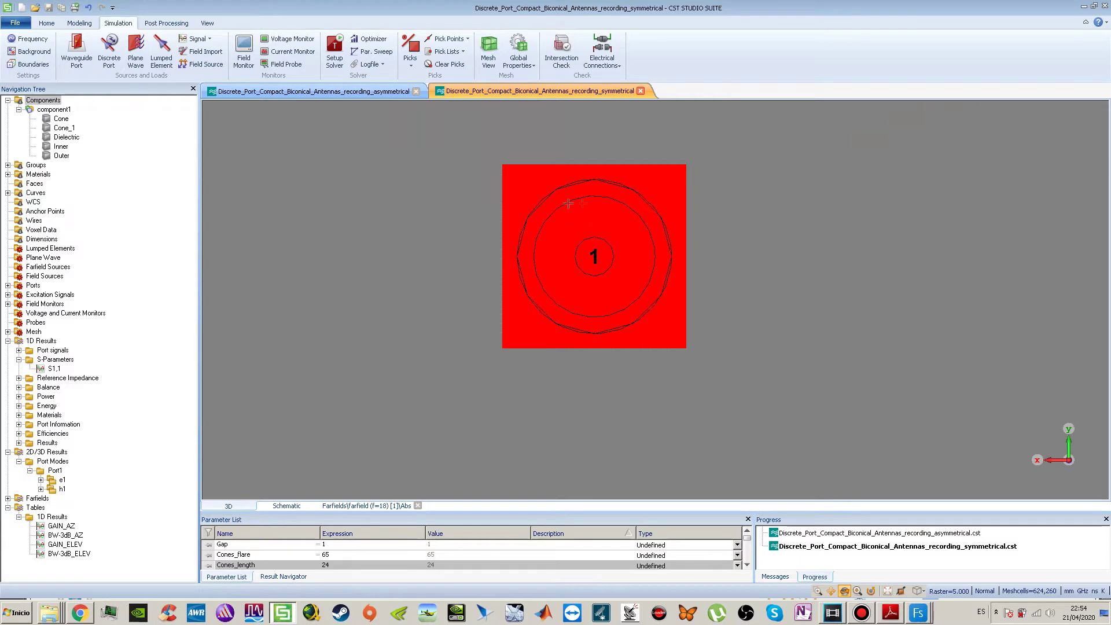
scroll(590, 241, "up", 1)
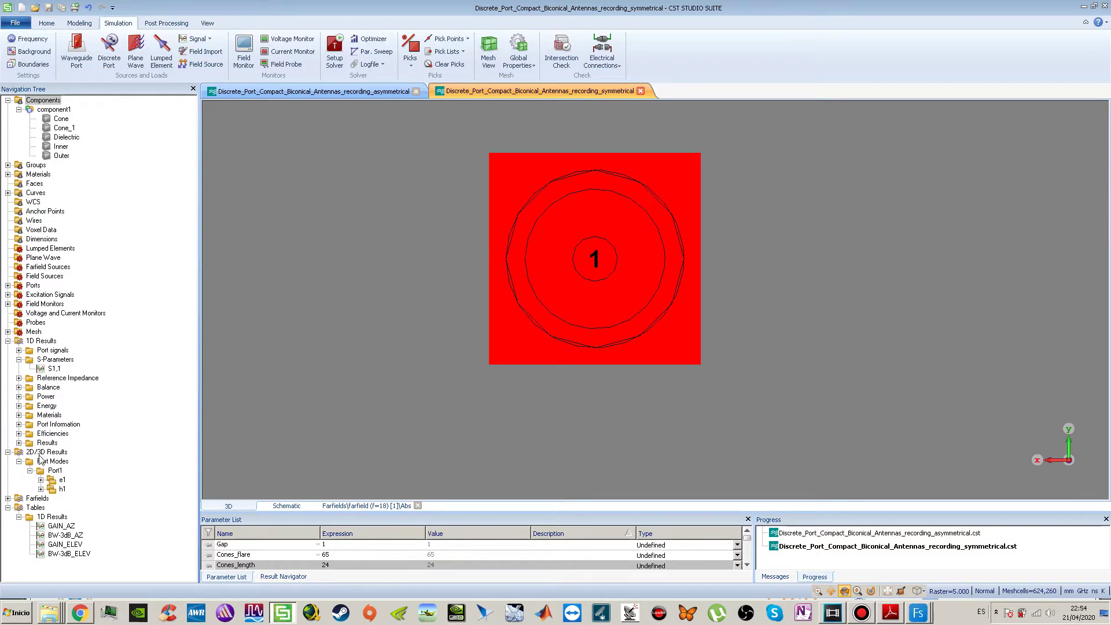
Compare the Port1 e1 and h1 mode field plots, ending on e1.
left_click(63, 481)
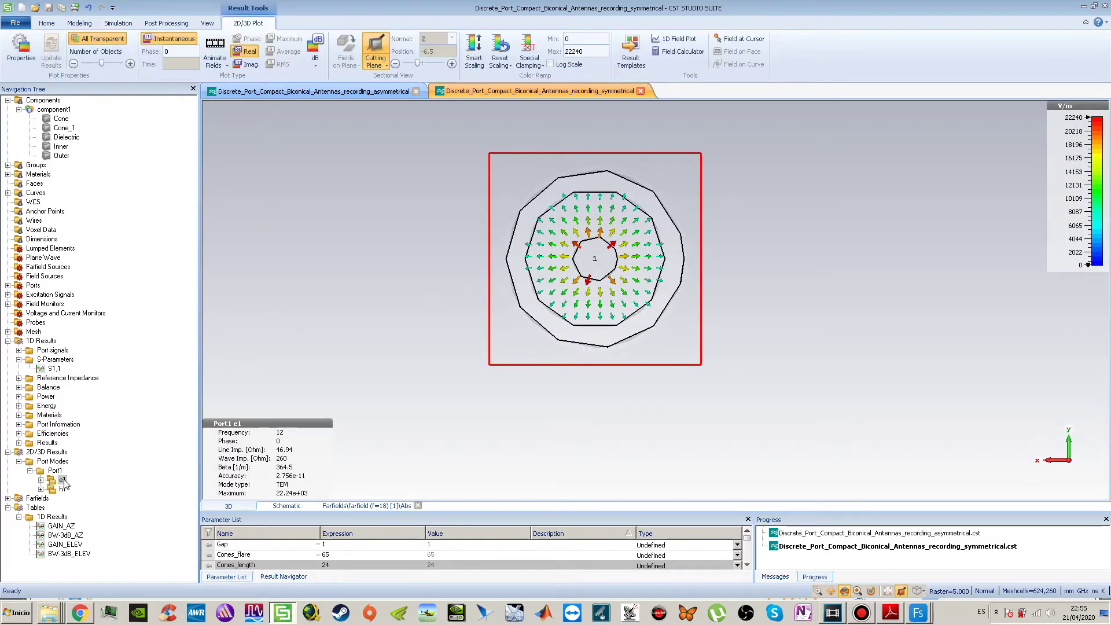
left_click(63, 489)
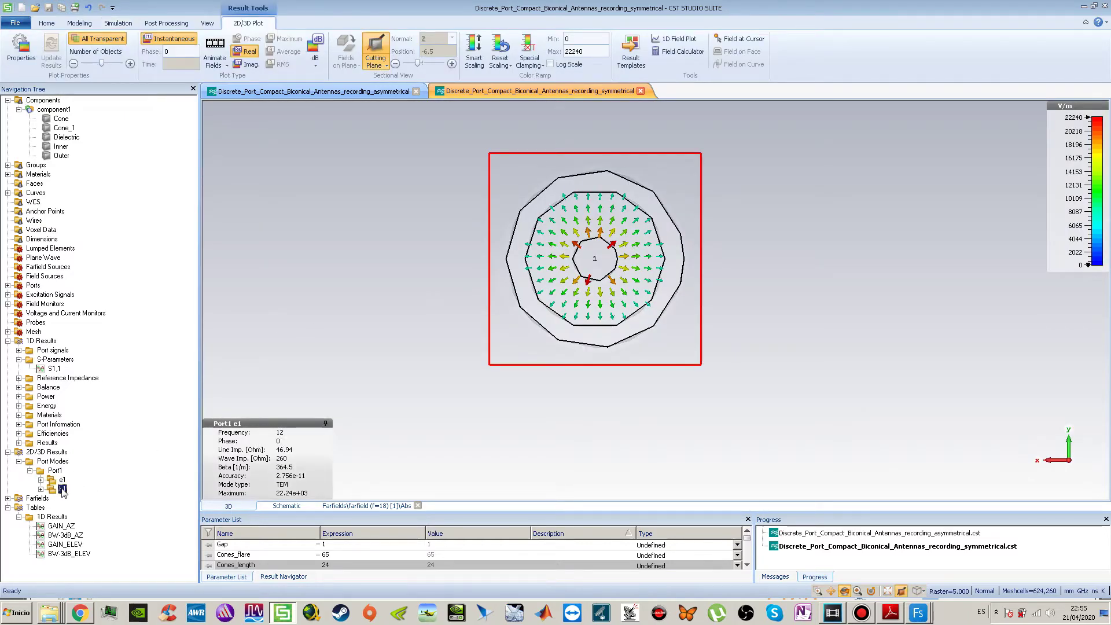
left_click(61, 480)
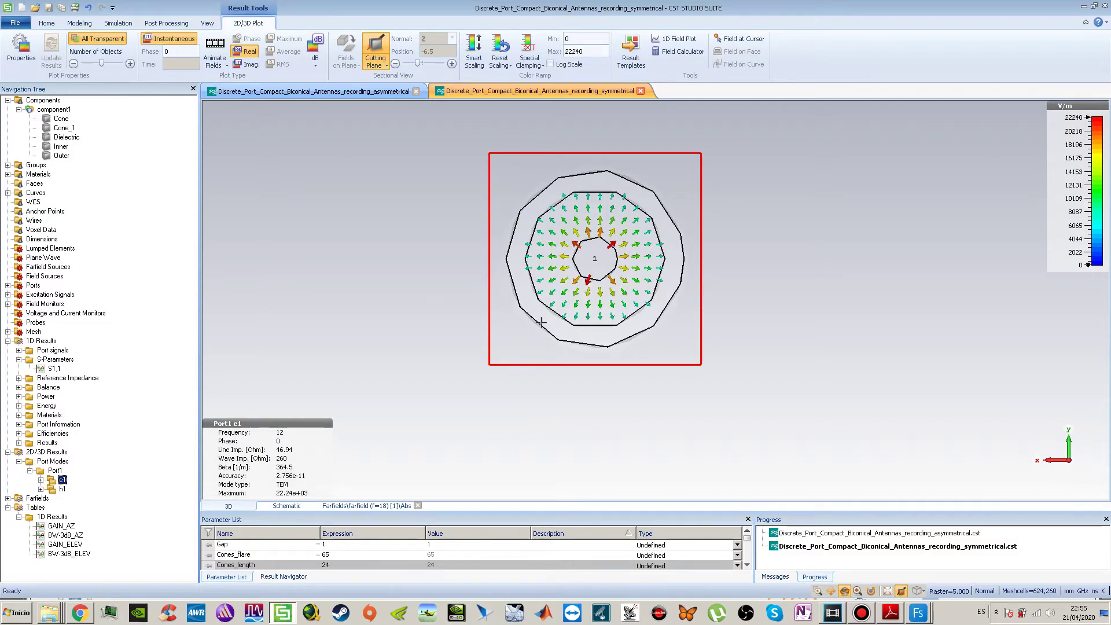
Zoom in on the radial e1 TEM field and toggle Animate Fields on, then off.
scroll(594, 279, "up", 5)
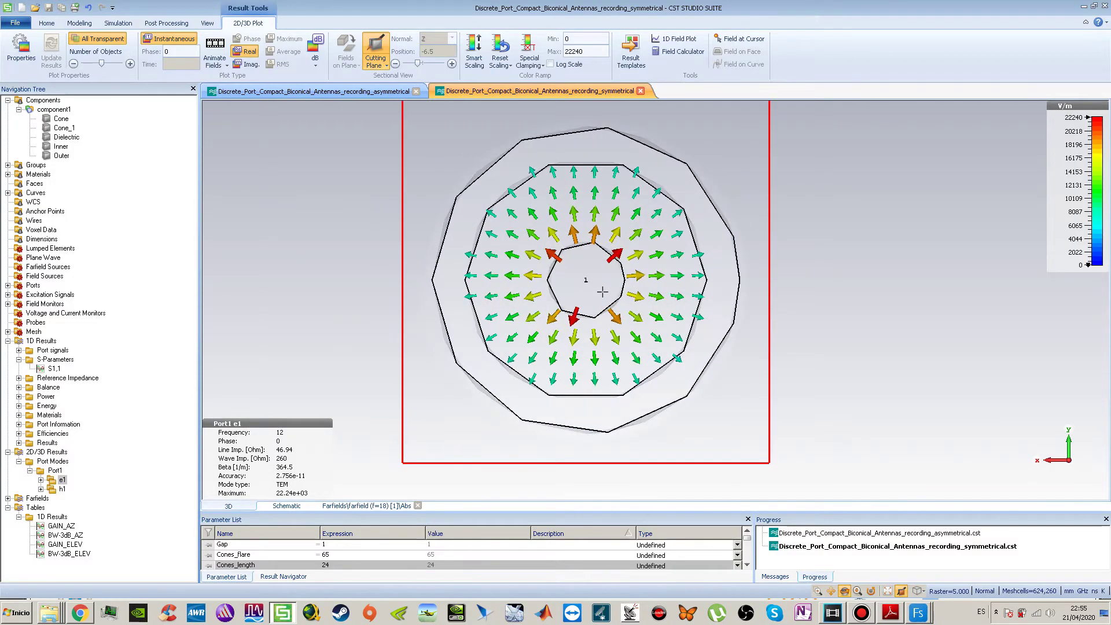
scroll(600, 305, "up", 2)
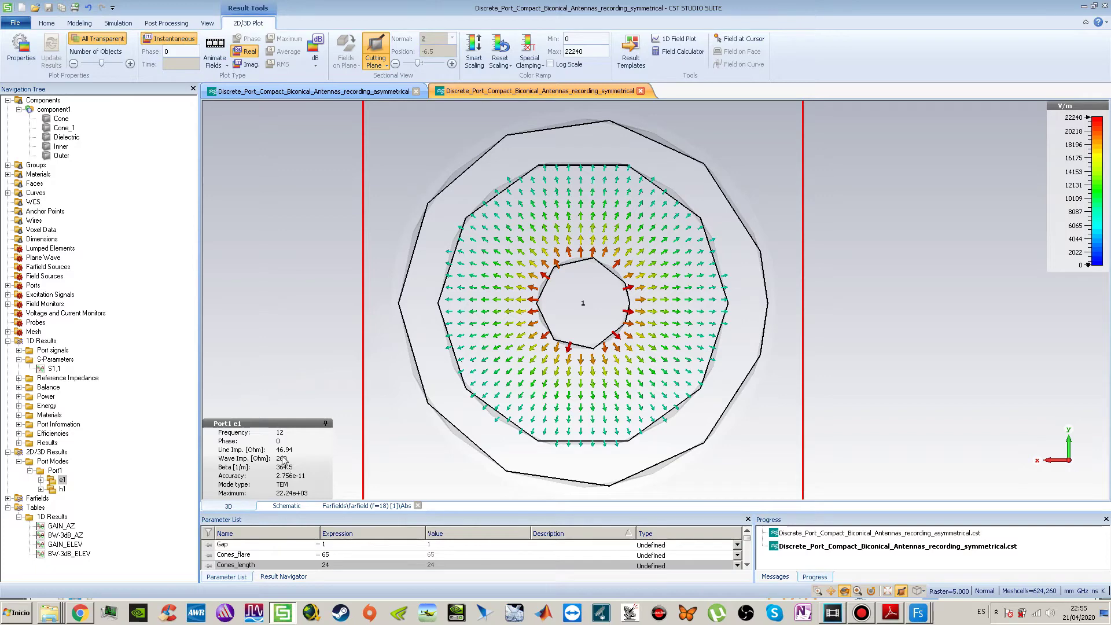
scroll(600, 269, "up", 2)
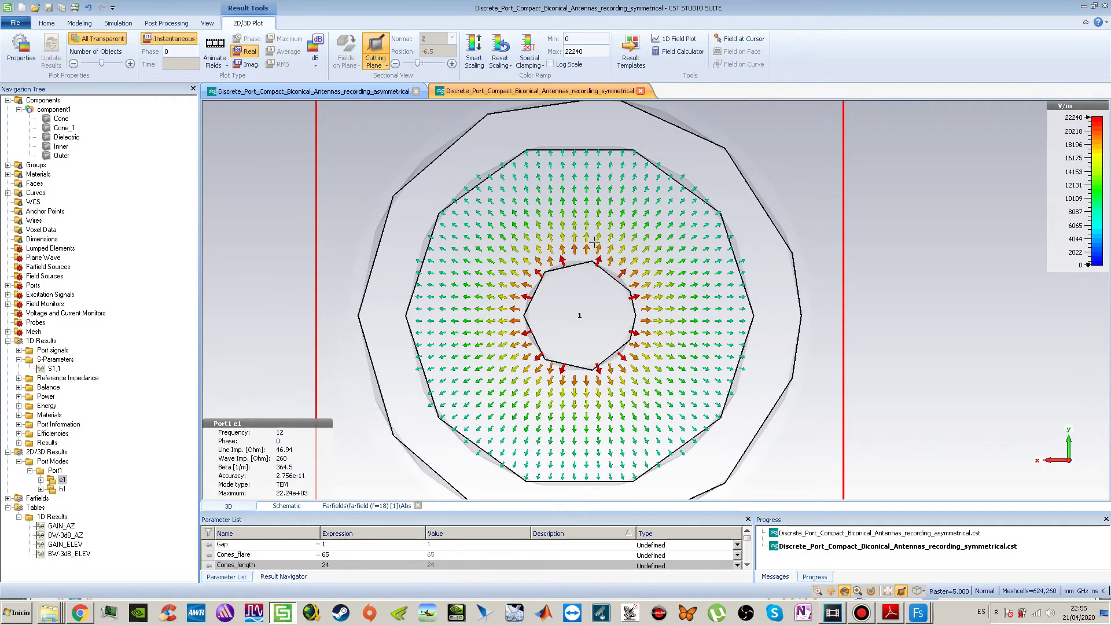
left_click(215, 47)
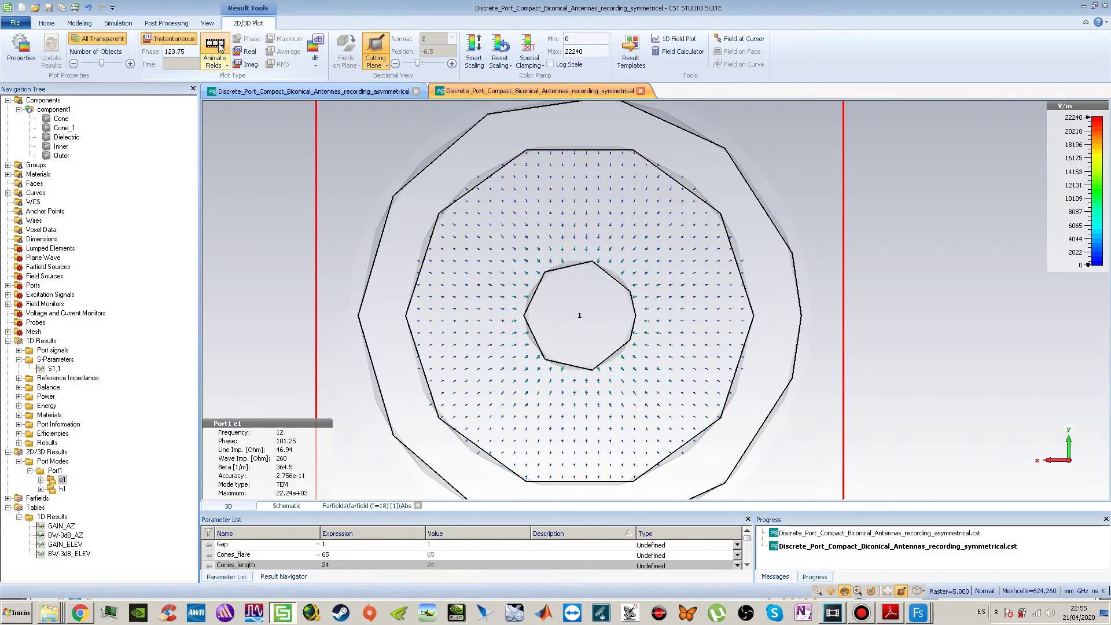
left_click(222, 60)
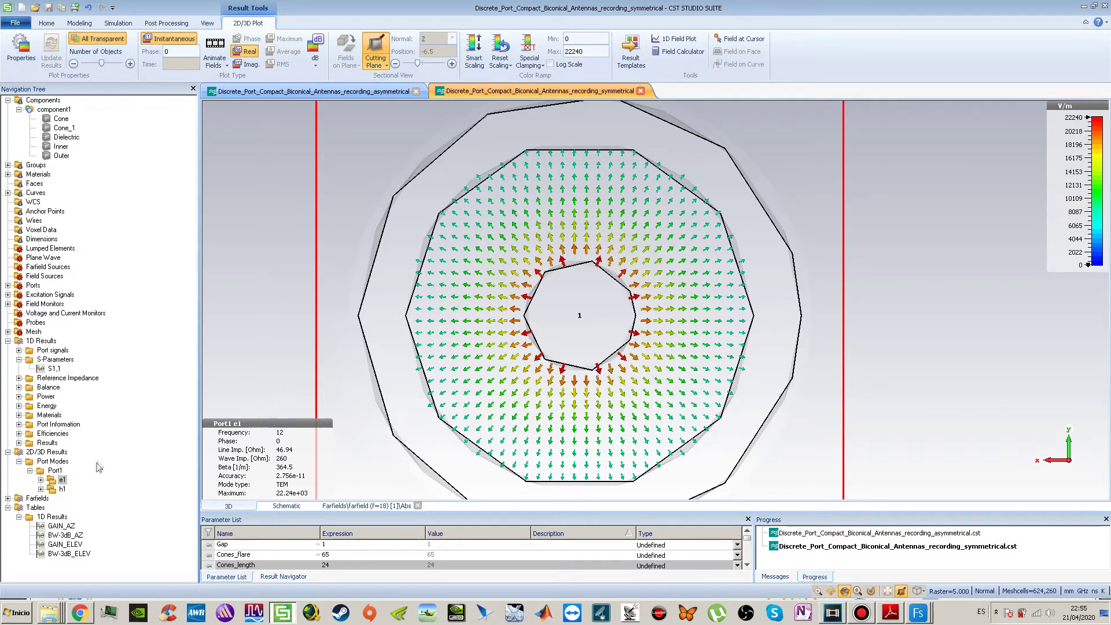
Animate the Port1 h1 magnetic-field mode through its phase, then flip to e1 and back to h1.
left_click(62, 489)
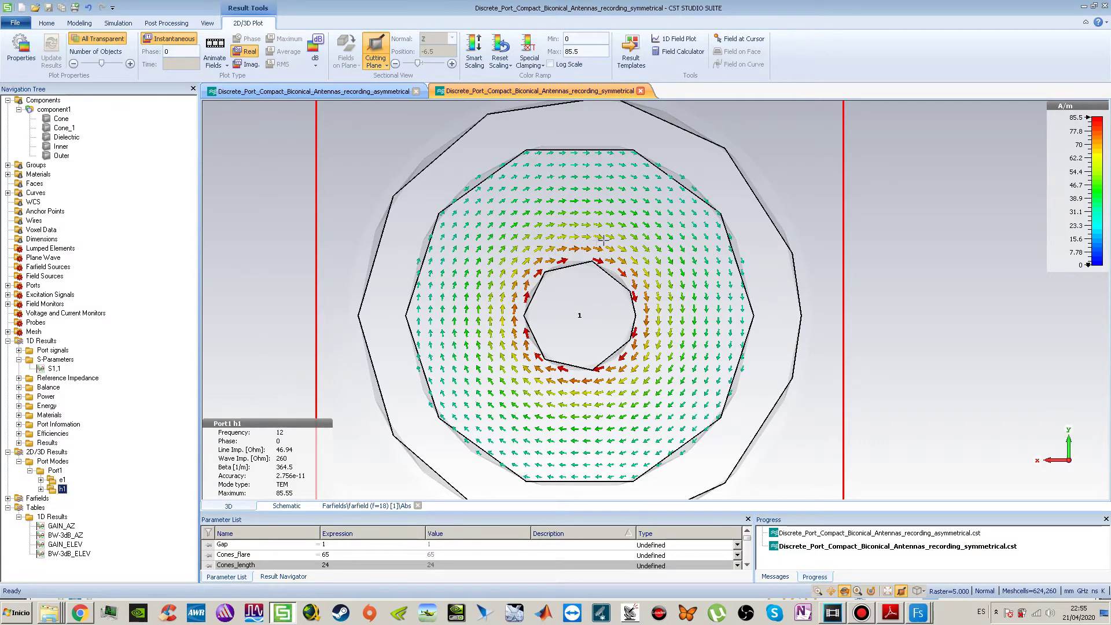
left_click(223, 53)
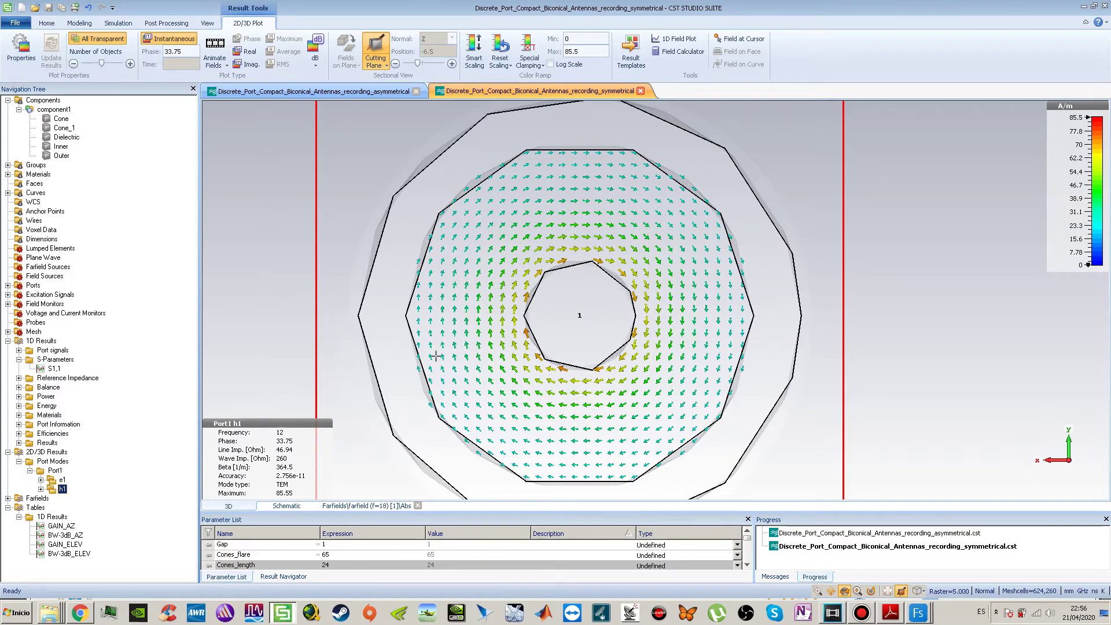
left_click(62, 480)
left_click(62, 489)
Return to the waveguide PDF and scroll to page 11's TM01/TM11 plots with PMW and PEW walls.
left_click(889, 618)
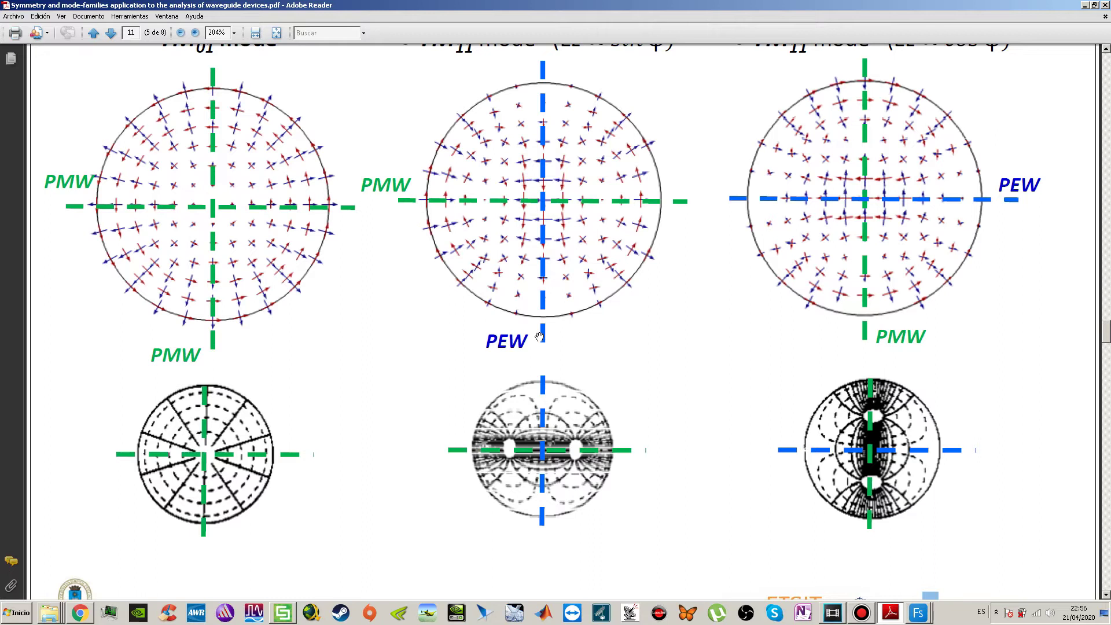
scroll(440, 378, "up", 1)
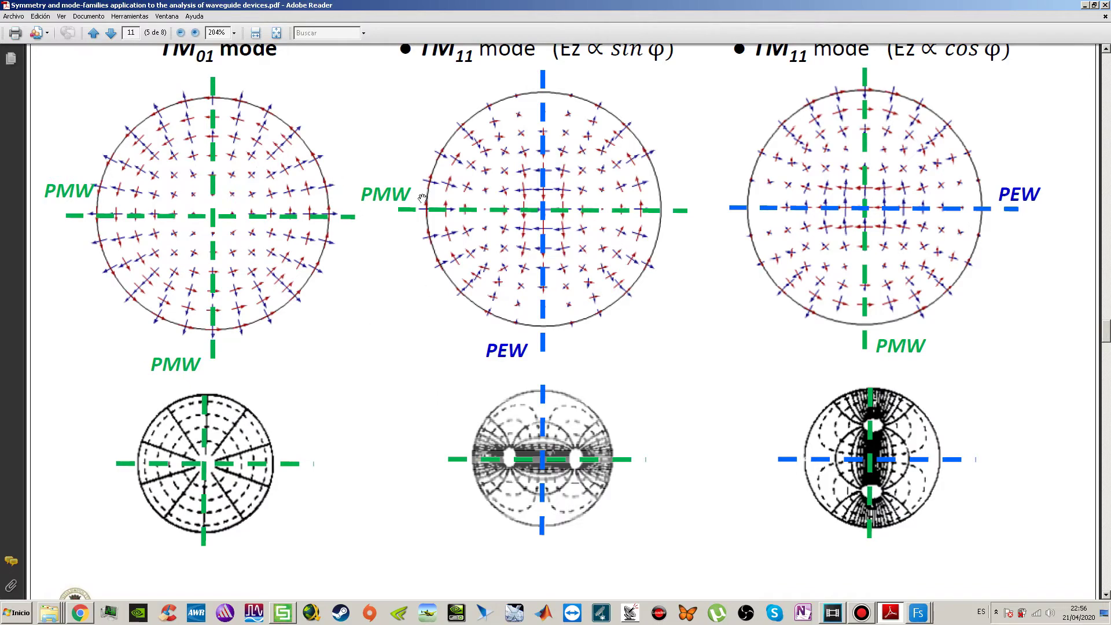
scroll(313, 318, "up", 2)
scroll(313, 319, "up", 10)
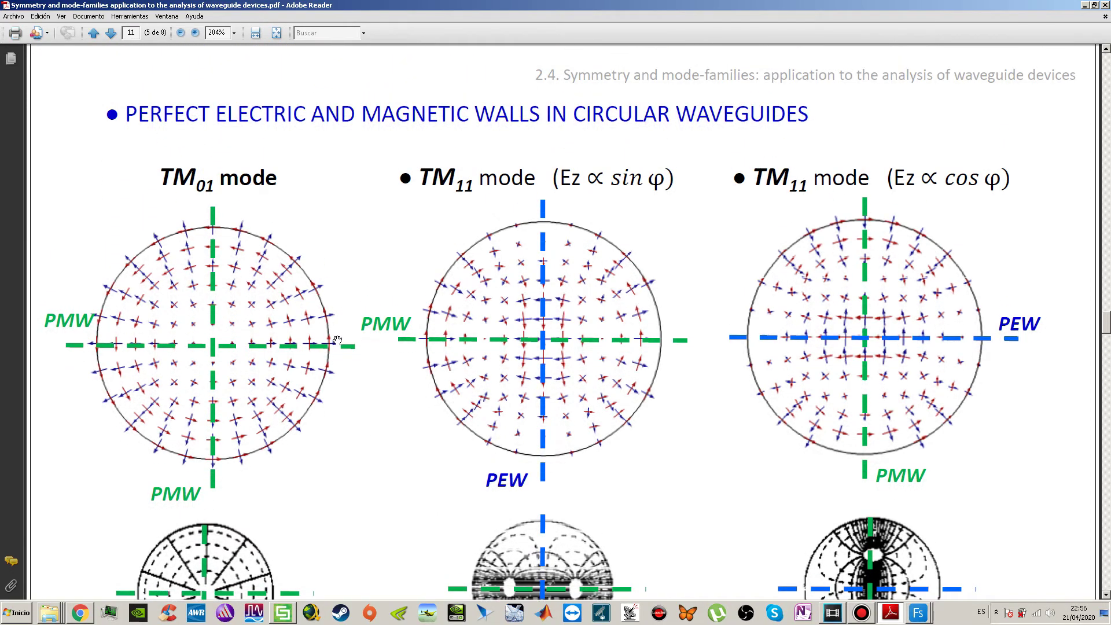
scroll(344, 342, "down", 10)
scroll(613, 209, "down", 2)
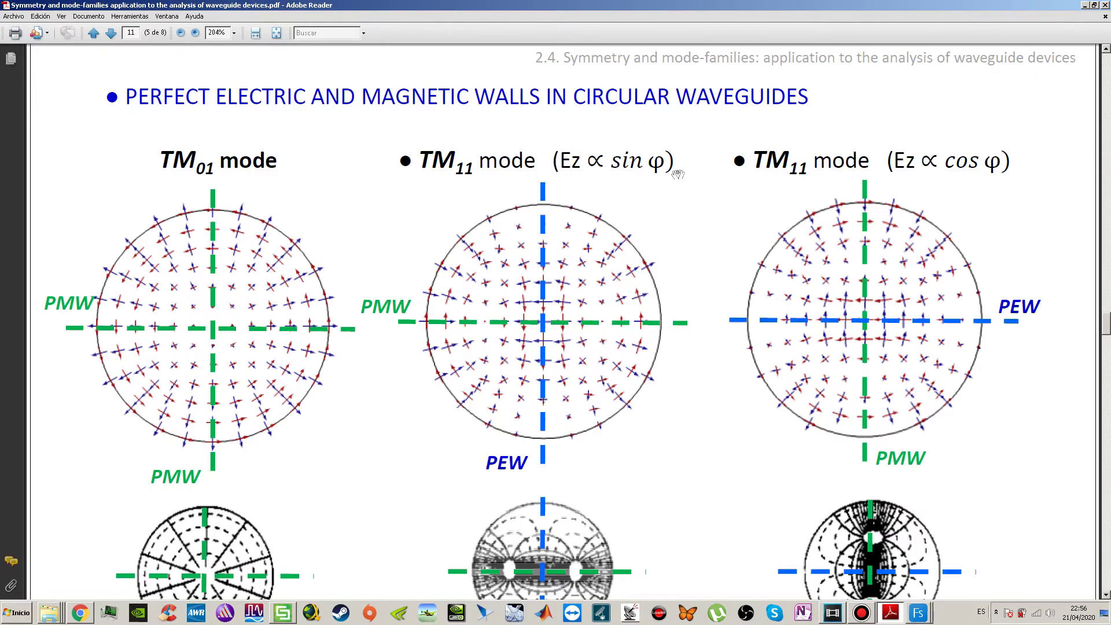
scroll(671, 185, "down", 3)
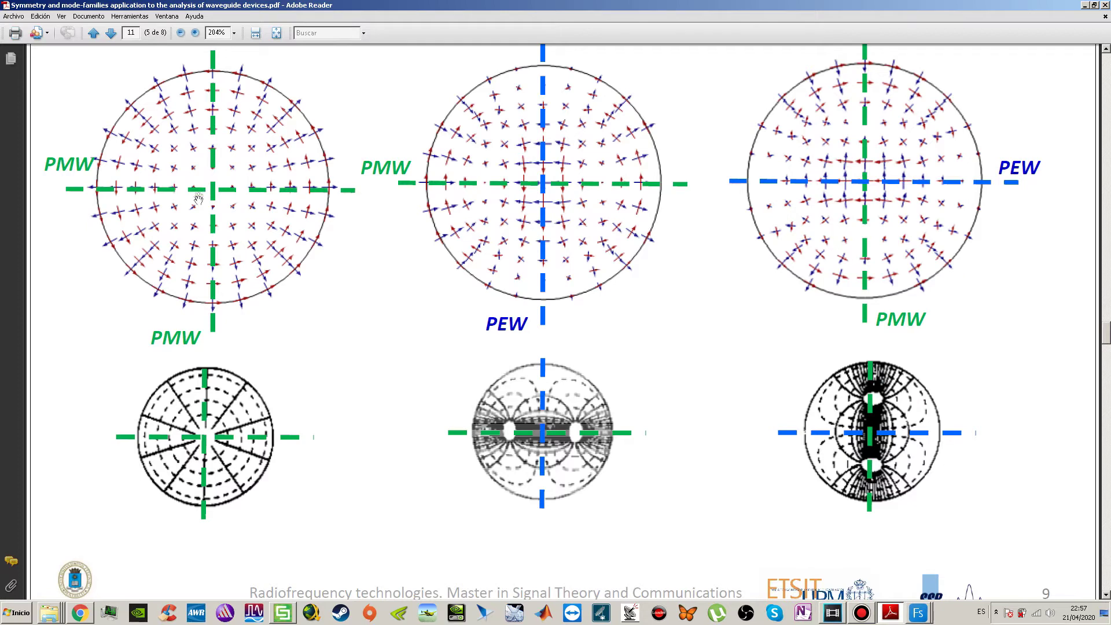
scroll(196, 208, "up", 3)
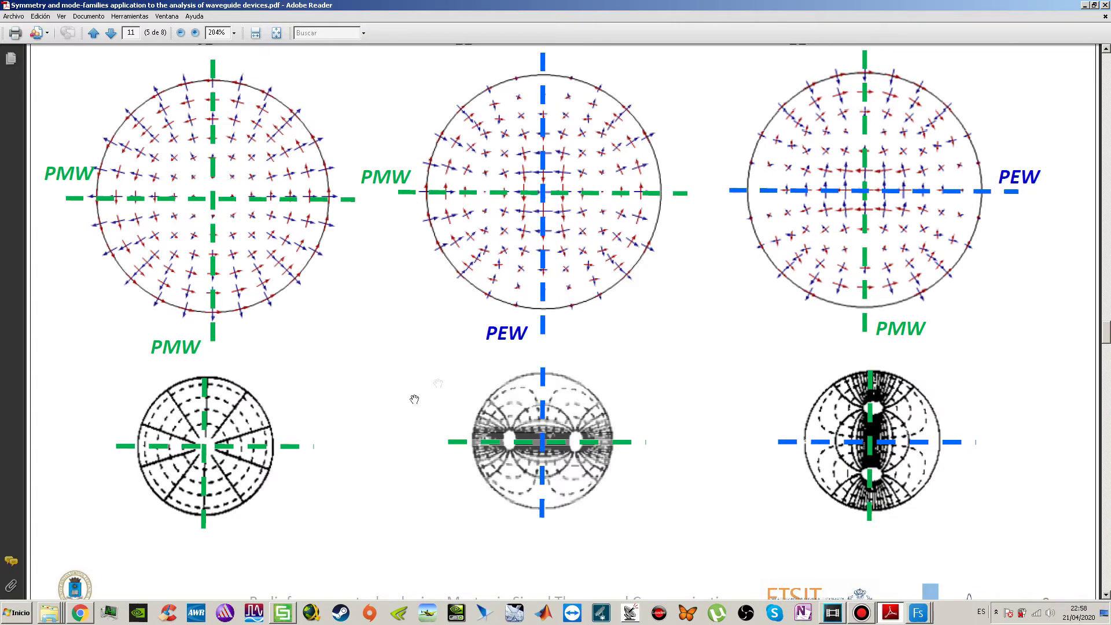
Return to CST and select component1 to show the antenna's 3D model instead of the field.
left_click(292, 611)
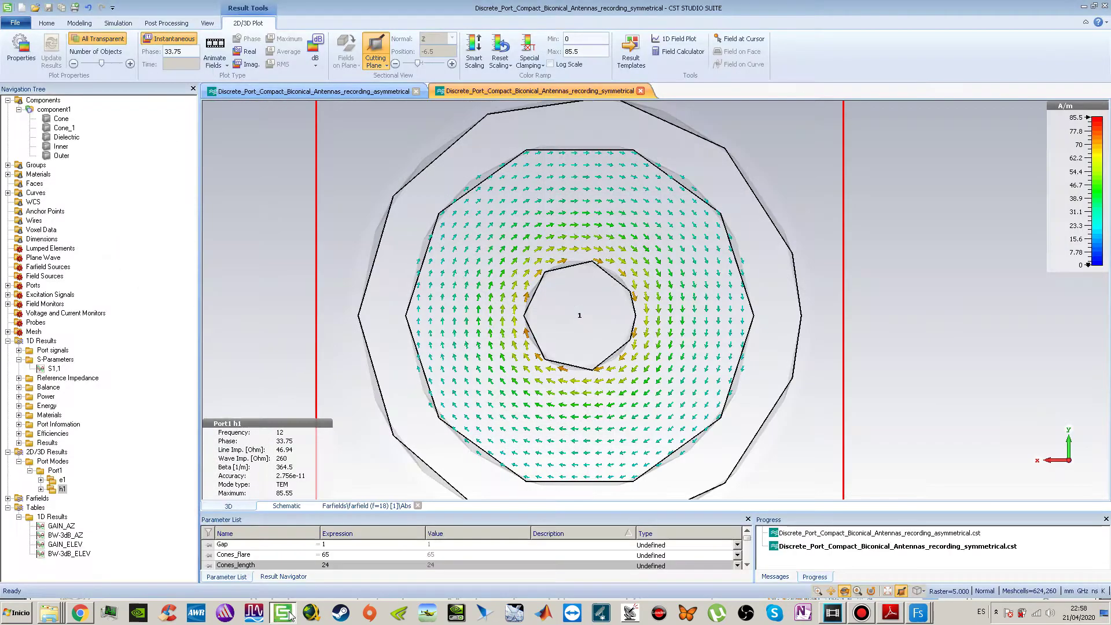
scroll(567, 306, "down", 3)
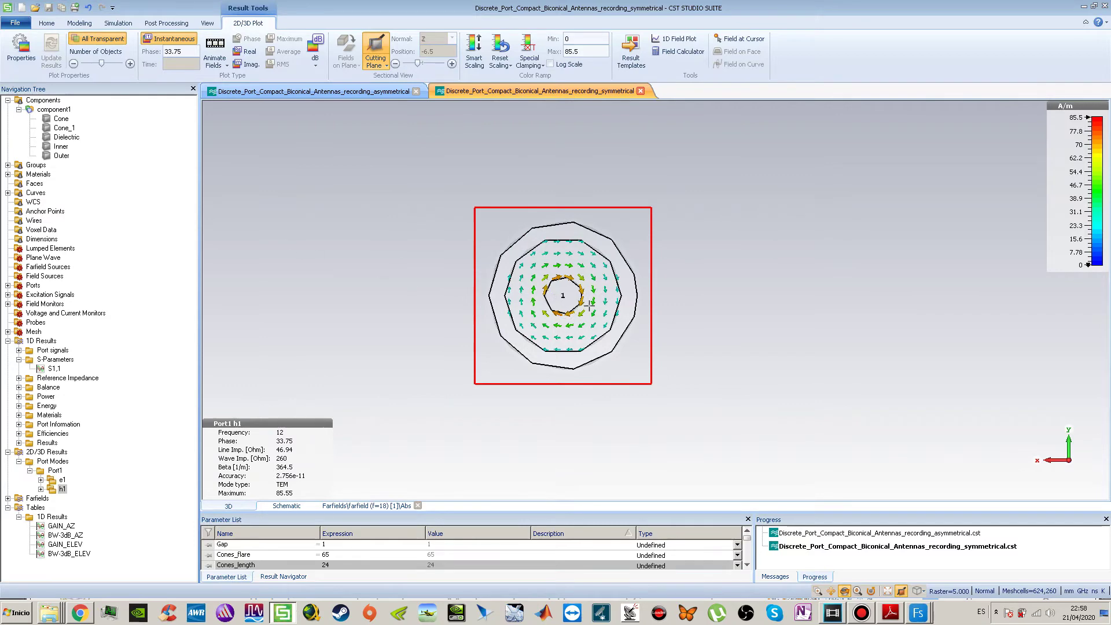
scroll(533, 297, "down", 5)
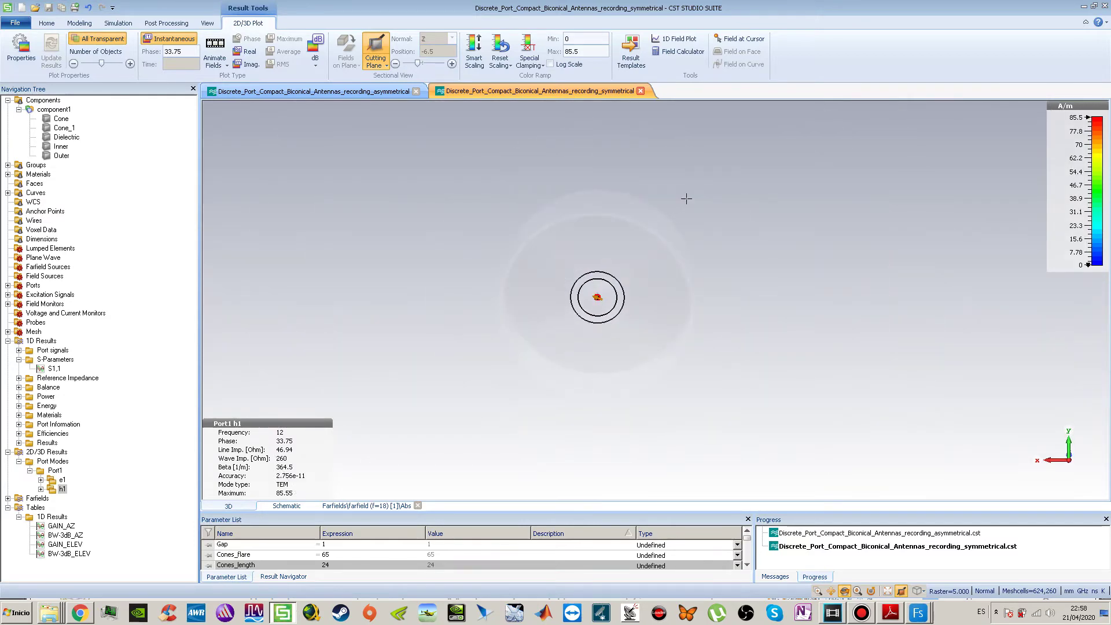
left_click(56, 109)
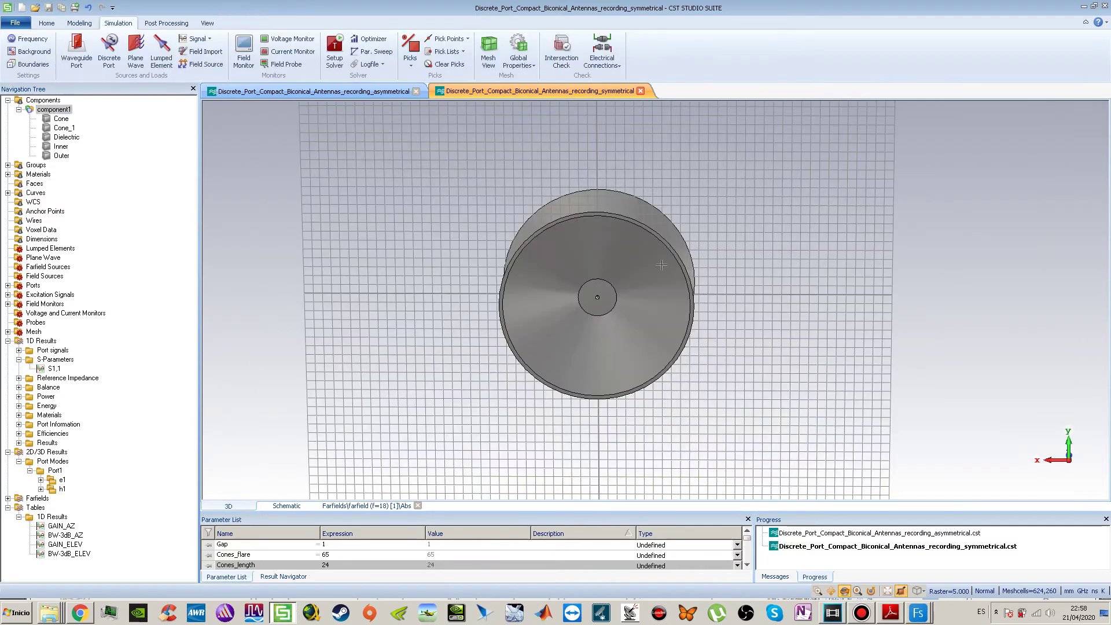
Enable the cutting plane, hide the working-plane grid, and zoom to the feed between the cones.
left_click(206, 24)
left_click(596, 50)
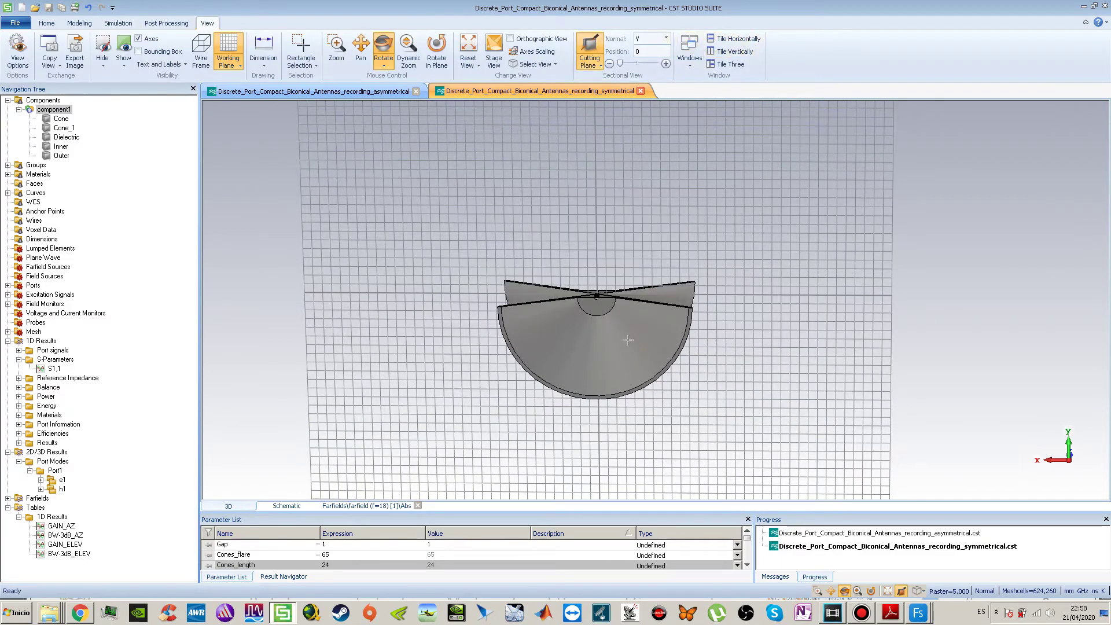
left_click_drag(638, 328, 603, 293)
left_click(228, 51)
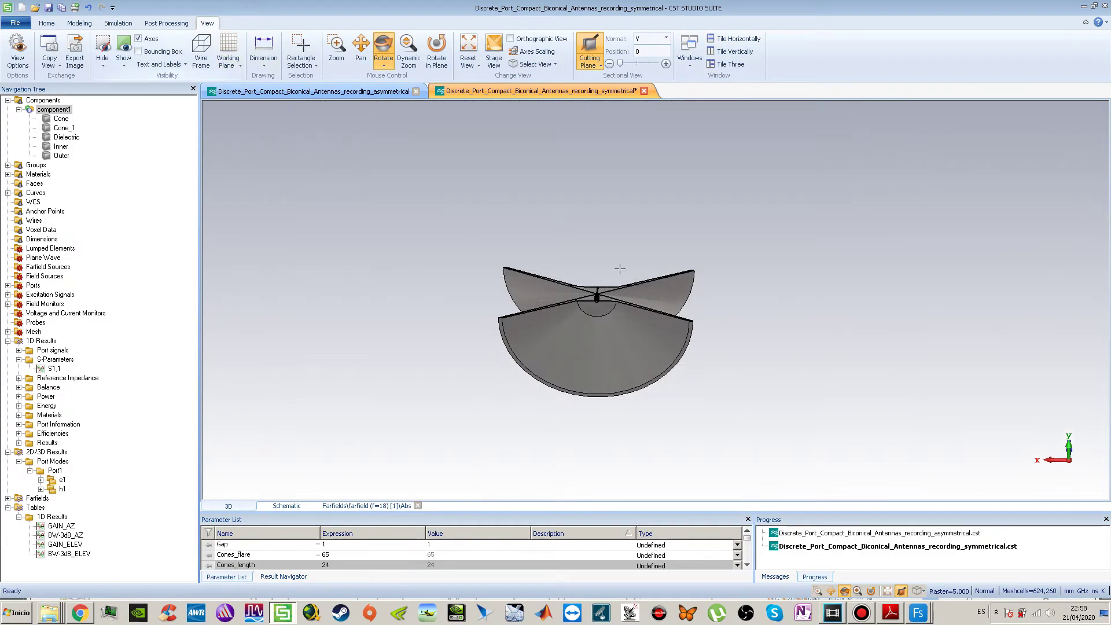
left_click_drag(615, 304, 592, 305)
scroll(593, 307, "up", 10)
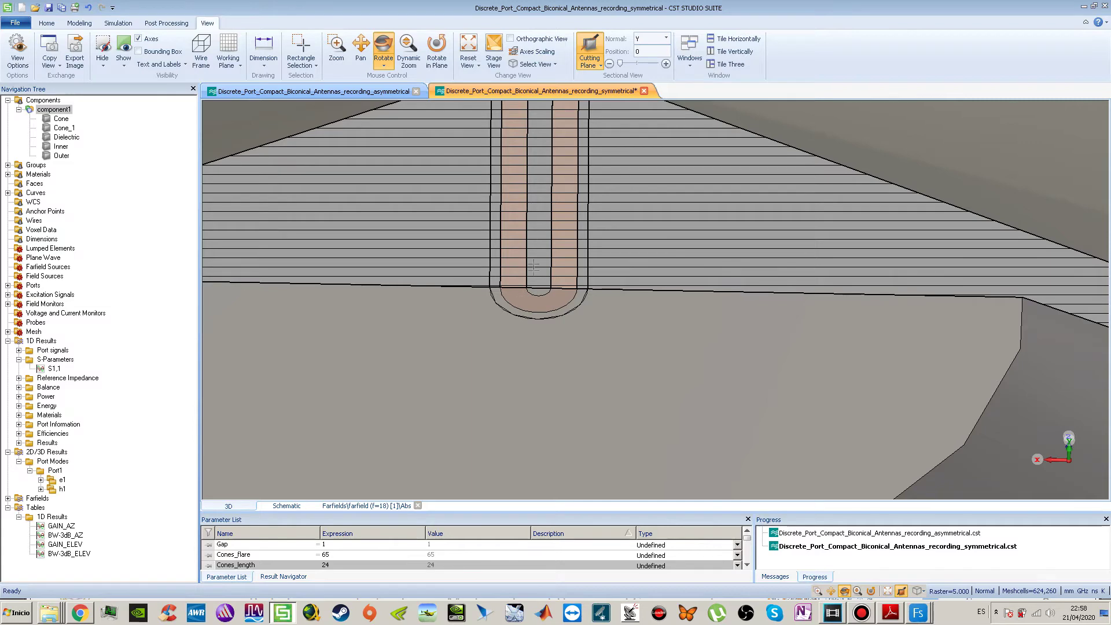
scroll(533, 267, "down", 5)
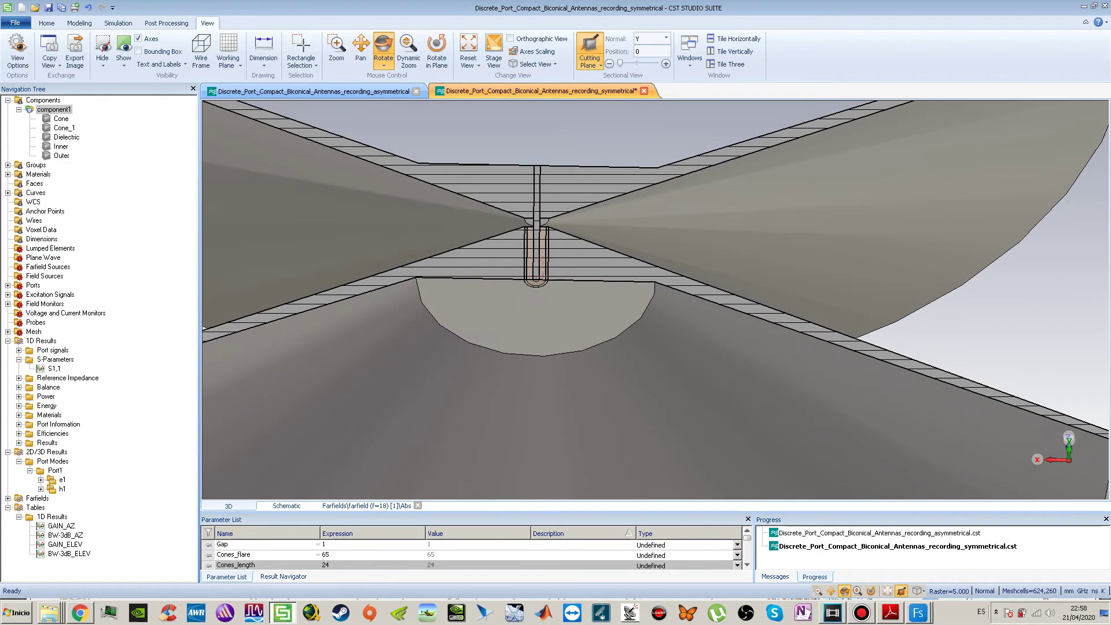
scroll(542, 276, "down", 3)
scroll(539, 272, "up", 5)
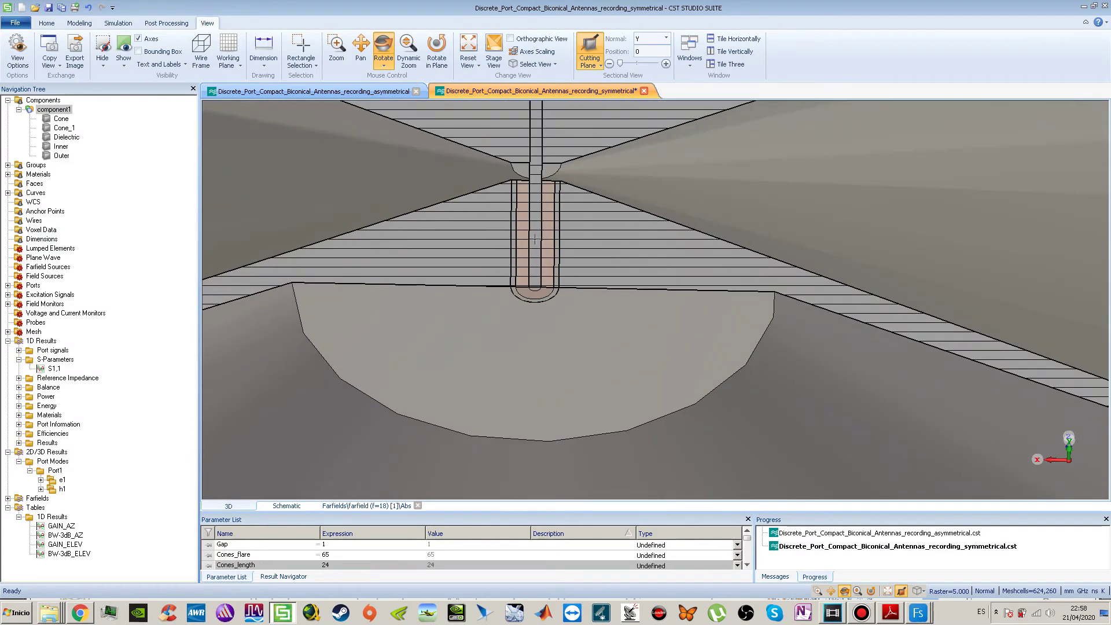
scroll(540, 250, "down", 3)
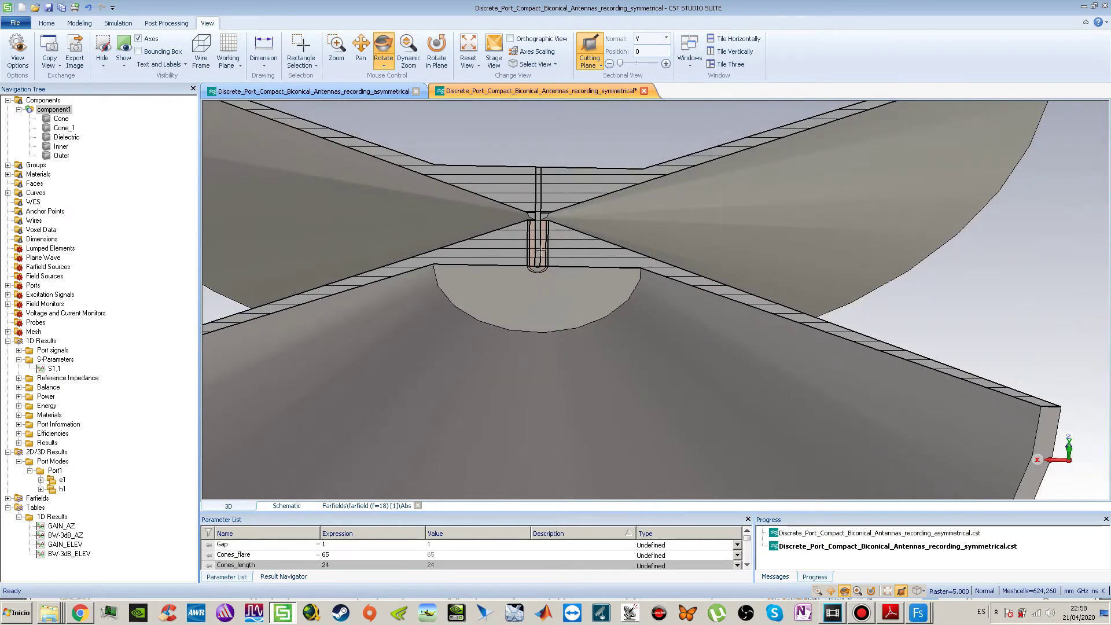
Open the Boundaries Symmetry Planes tab and orbit the bicone to inspect the magnetic YZ and XZ planes.
left_click(116, 23)
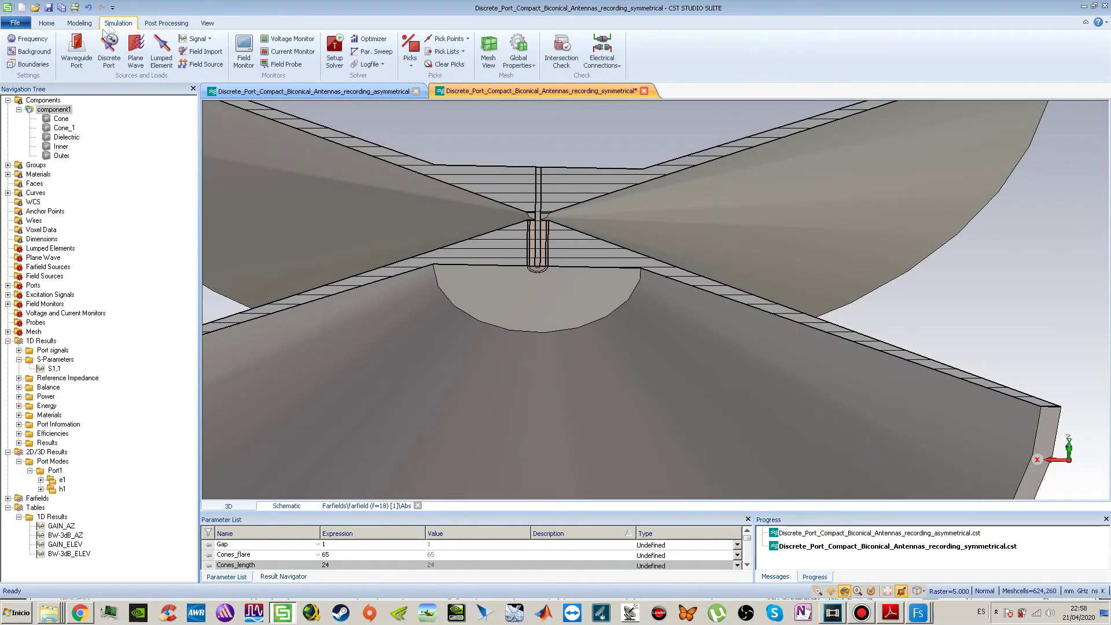
left_click(39, 65)
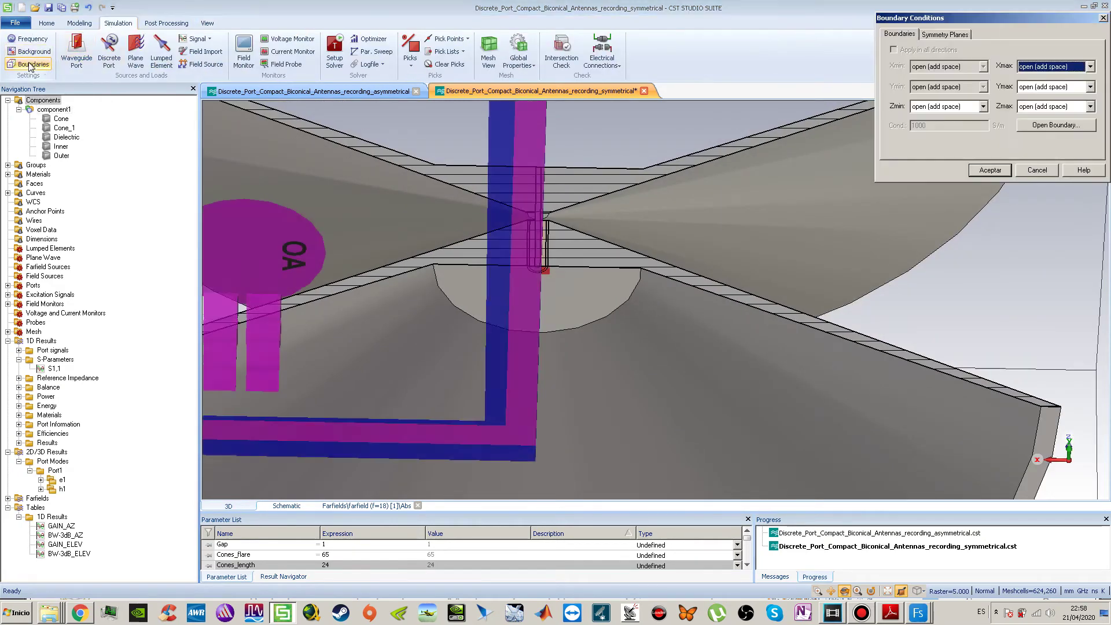
left_click(945, 35)
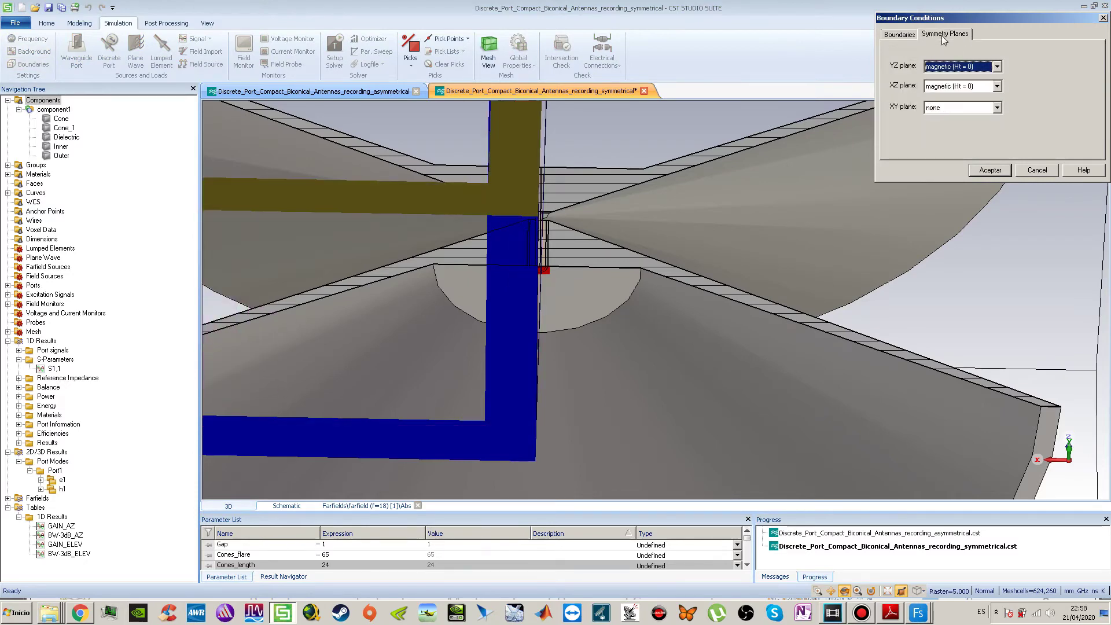
scroll(709, 245, "down", 10)
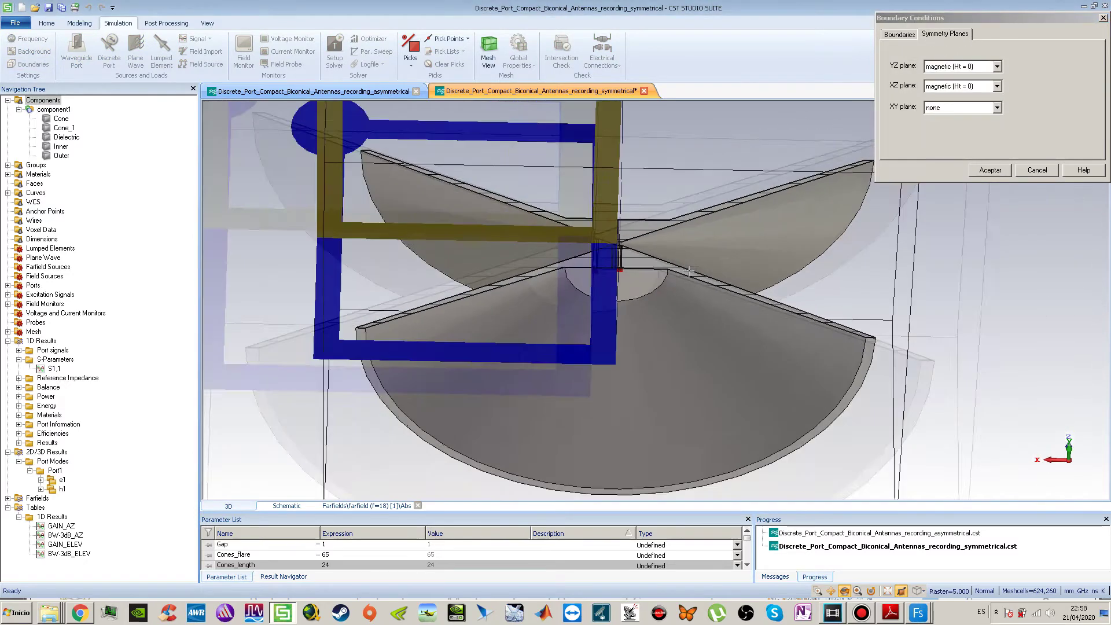
mouse_move(691, 229)
left_mouse_down()
mouse_move(668, 235)
mouse_move(623, 199)
mouse_move(638, 230)
mouse_move(635, 165)
mouse_move(627, 249)
mouse_move(622, 265)
mouse_move(609, 252)
mouse_move(606, 281)
left_mouse_up()
scroll(627, 266, "up", 8)
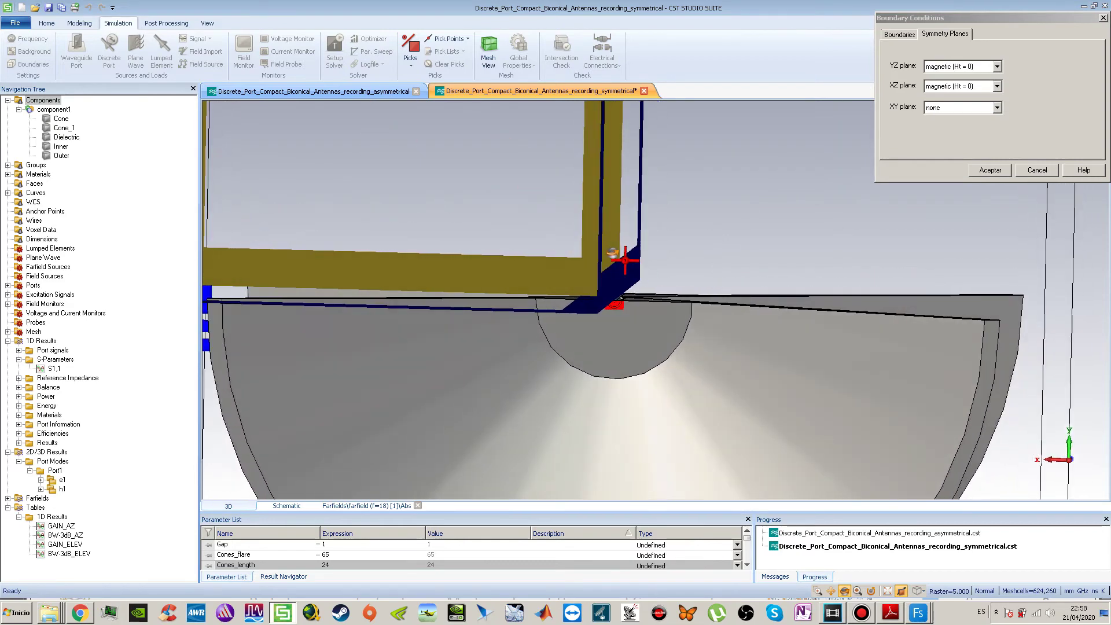
left_click_drag(574, 329, 573, 334)
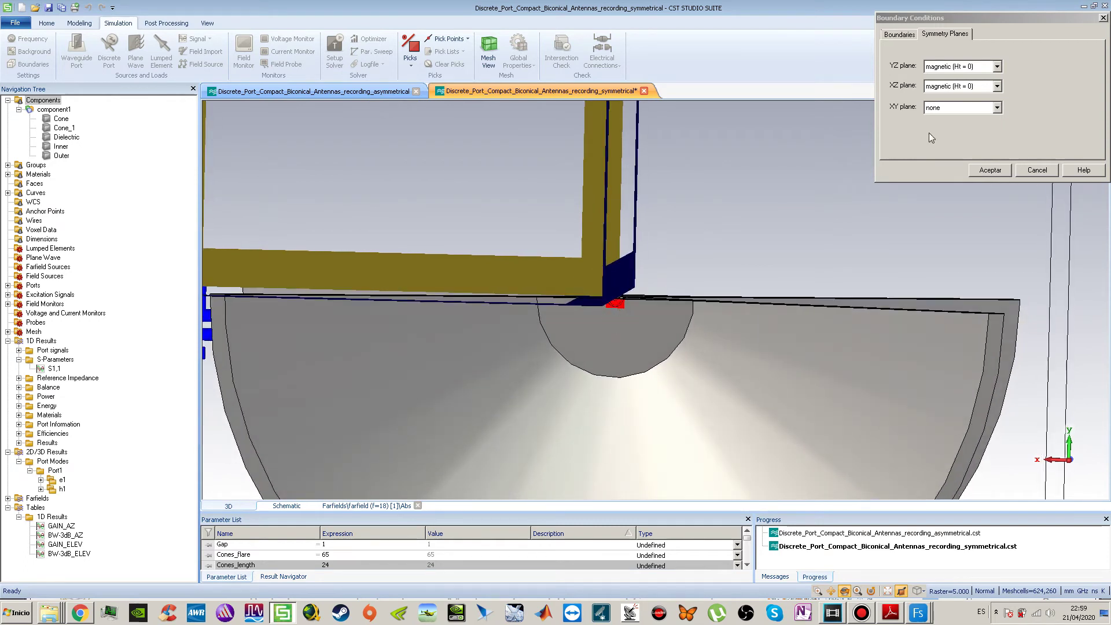
Switch the YZ symmetry plane to electric (Et = 0), revert it to magnetic (Ht = 0), and orbit the view.
left_click(971, 68)
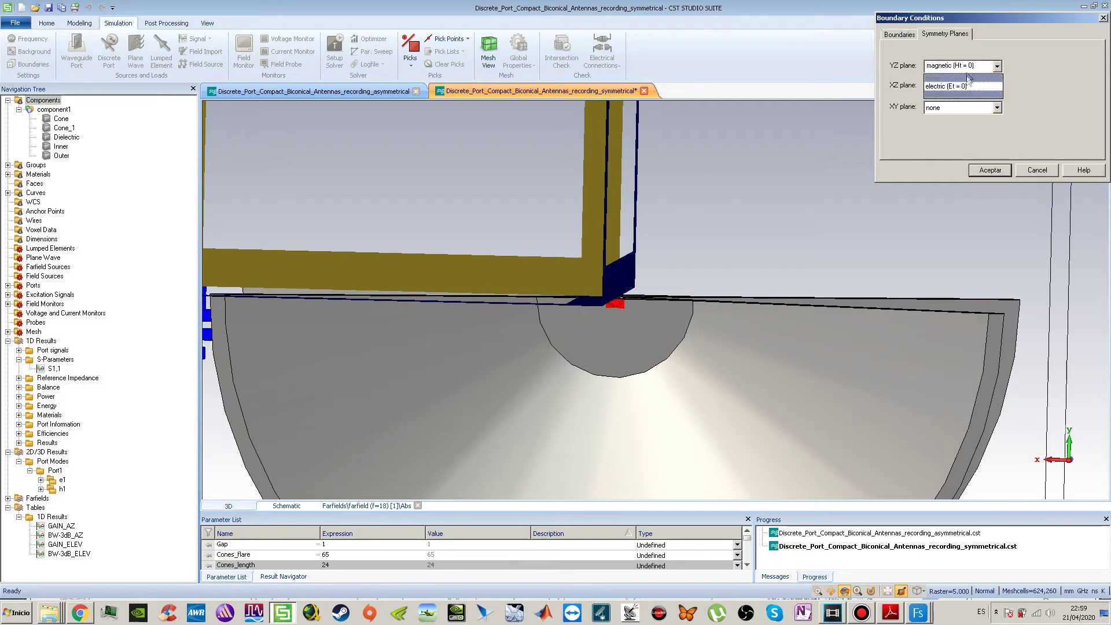
left_click(972, 73)
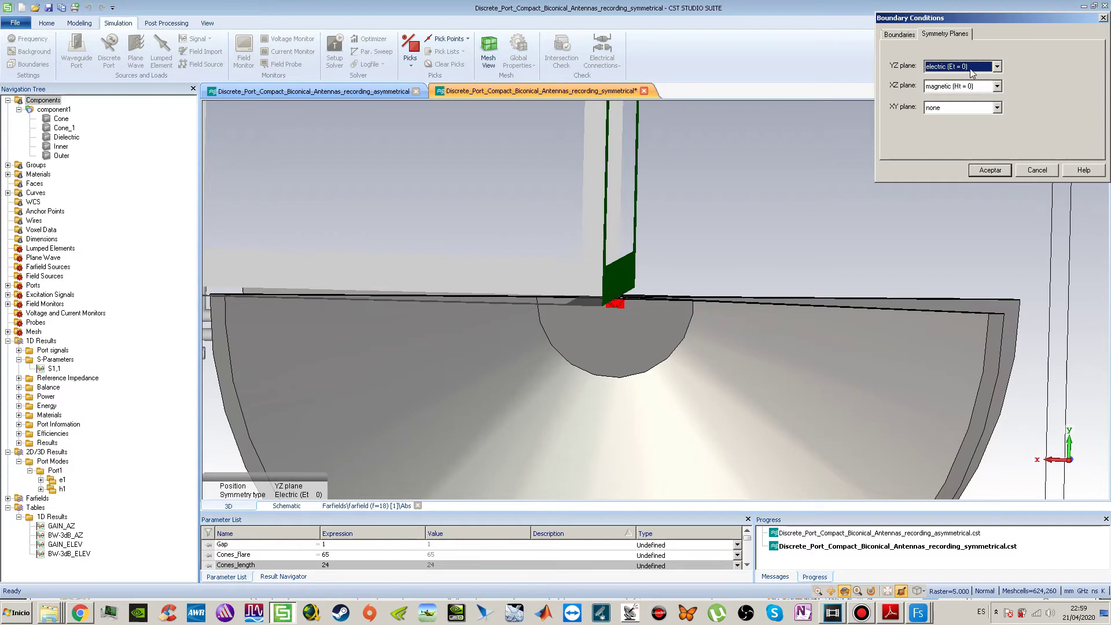
left_click(971, 69)
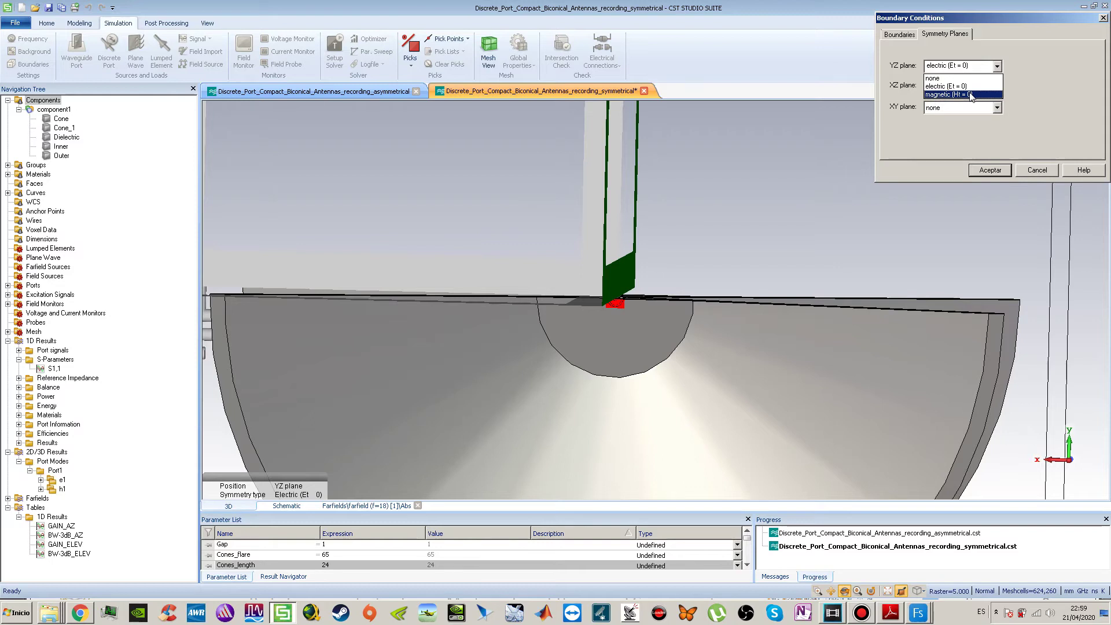
left_click(972, 95)
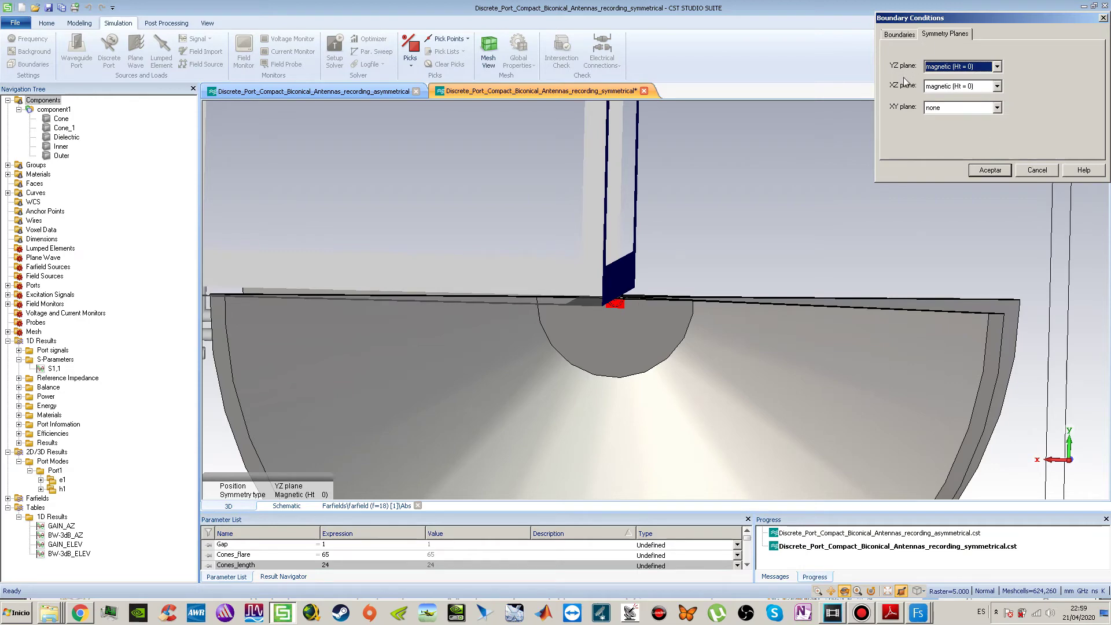
left_click_drag(702, 286, 624, 288)
scroll(704, 311, "down", 5)
scroll(660, 300, "up", 5)
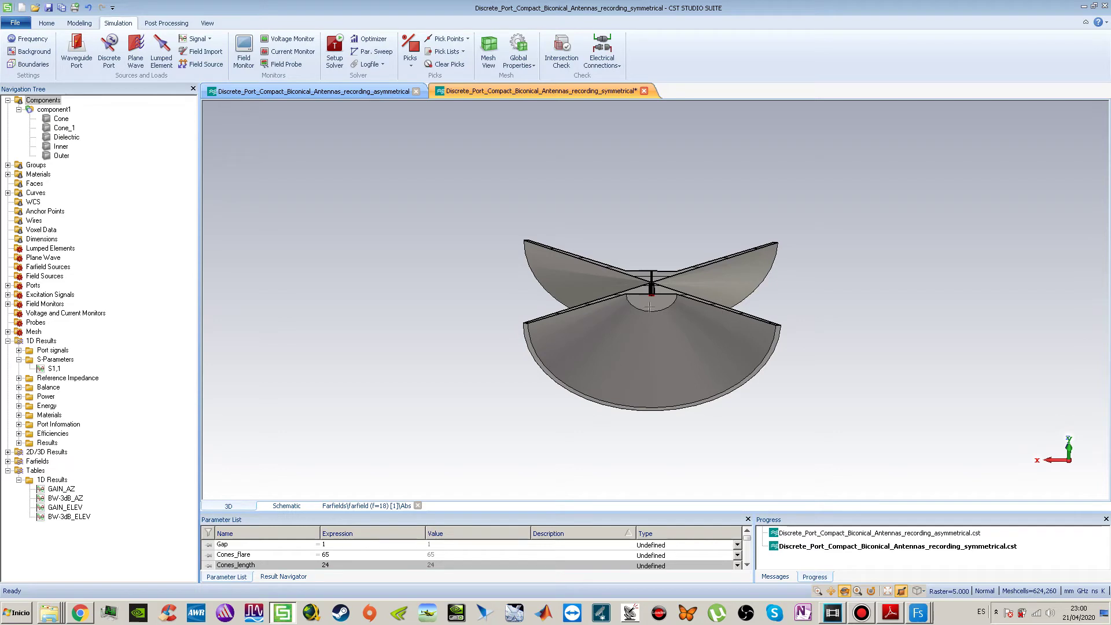
Review the Symmetry Planes with YZ and XZ at none, then cancel the Boundaries dialog unchanged.
scroll(649, 307, "up", 4)
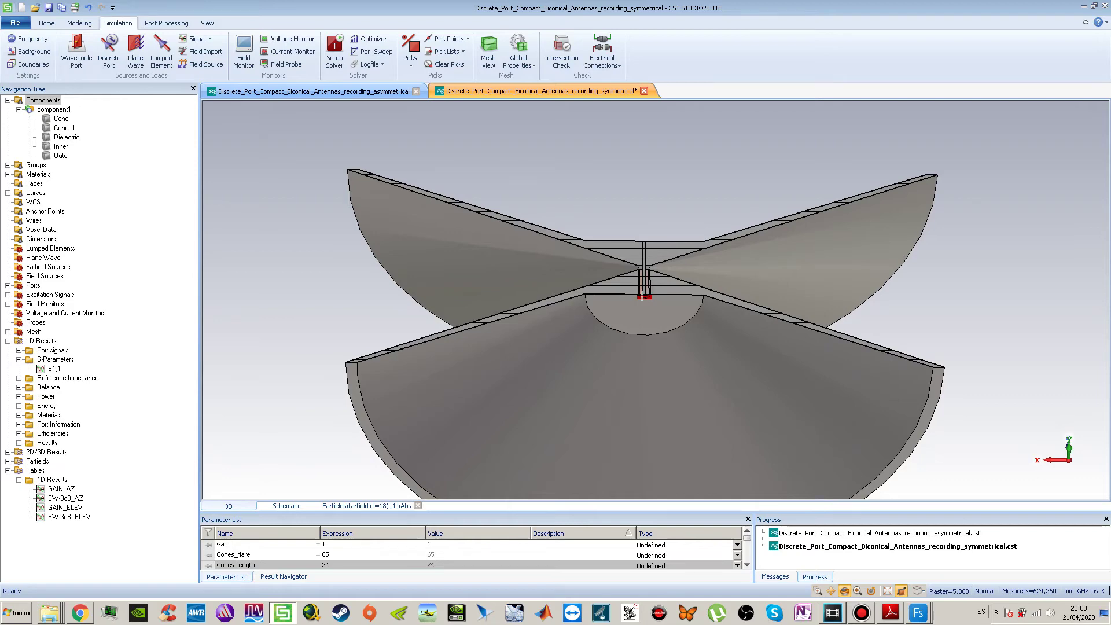
left_click(29, 63)
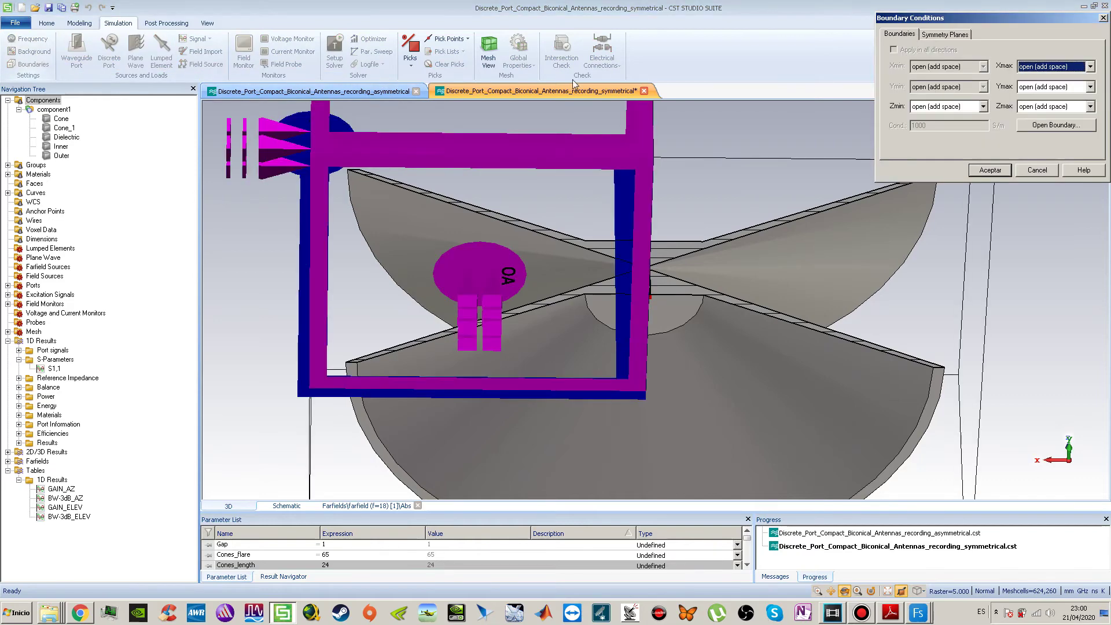
left_click(955, 36)
left_click(957, 67)
left_click(952, 88)
left_click(952, 87)
left_click(954, 115)
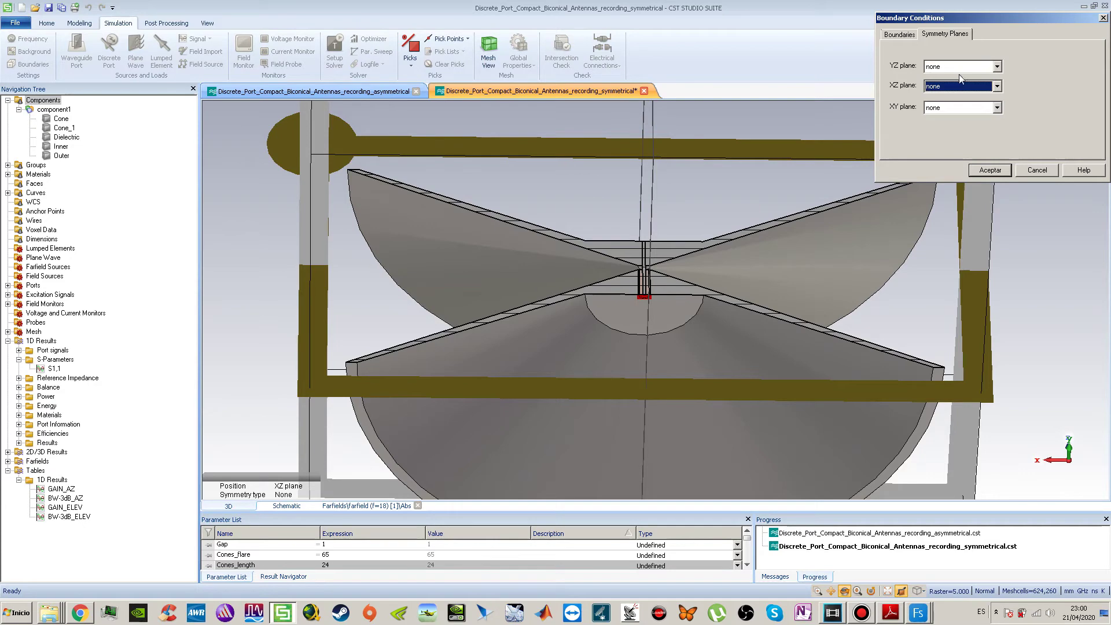
left_click(1046, 173)
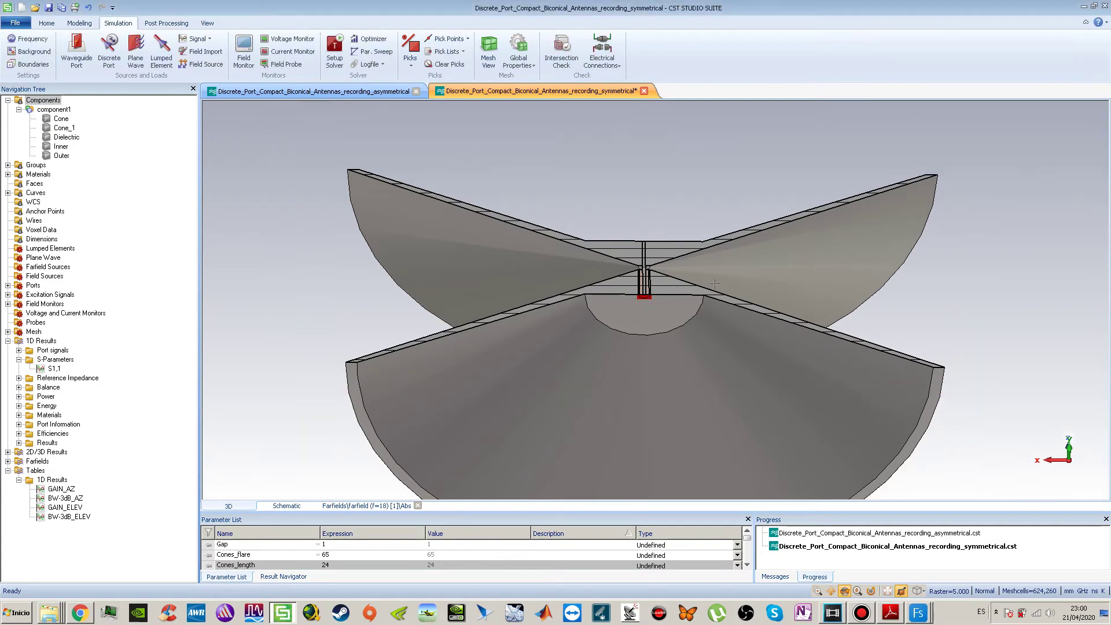
Expand the 1D Results to list the stored S1,1 Cones_length curves, including the Simetry runs.
scroll(552, 315, "down", 5)
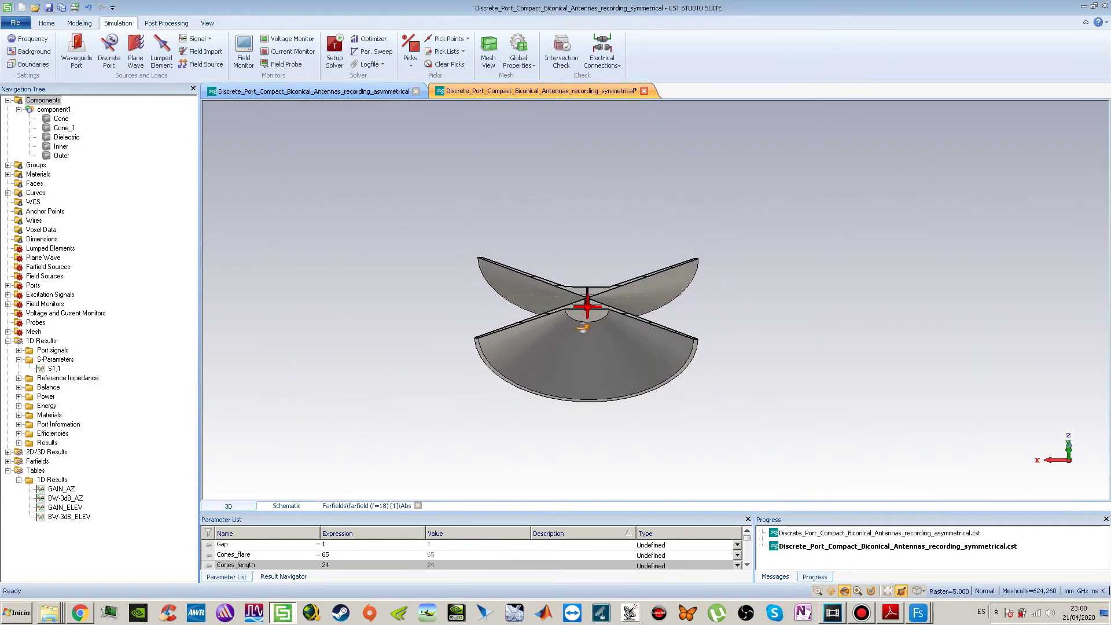
scroll(583, 313, "up", 6)
scroll(584, 312, "down", 5)
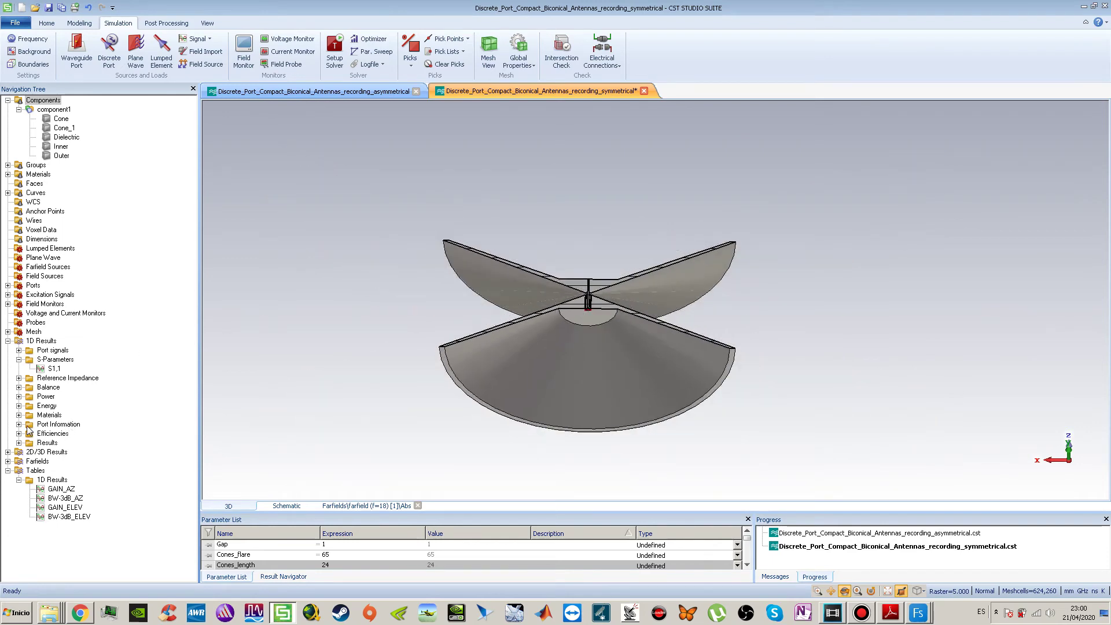
left_click(19, 442)
scroll(105, 433, "down", 4)
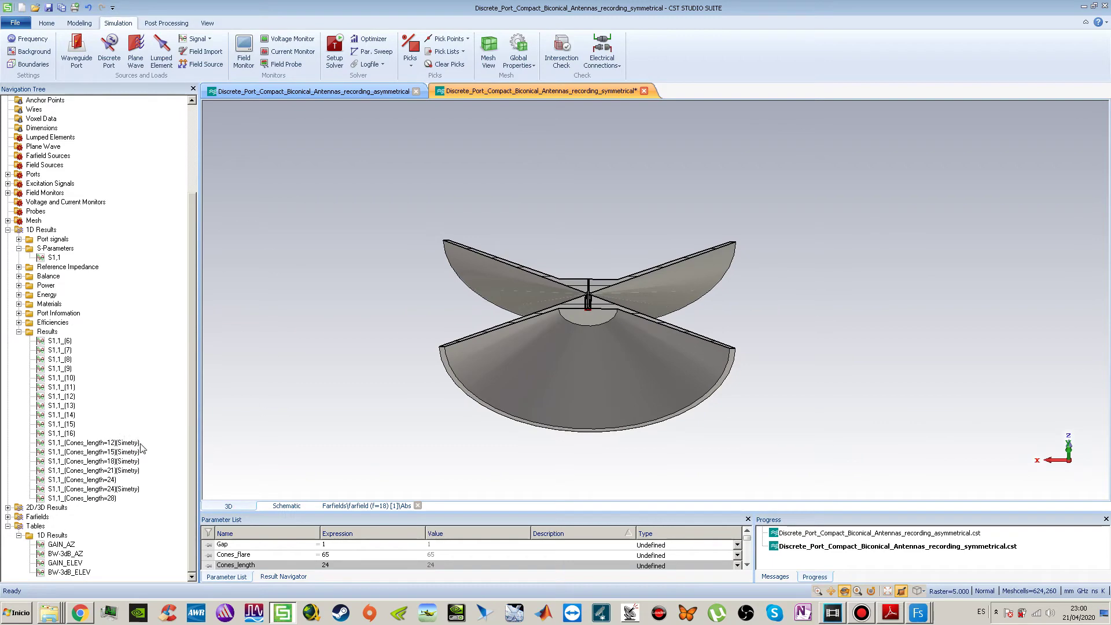
Overlay S1,1_(Cones_length=24) with S1,1_(Cones_length=24)(Simetry), compare them, then return to component1 in 3D.
left_click(111, 479)
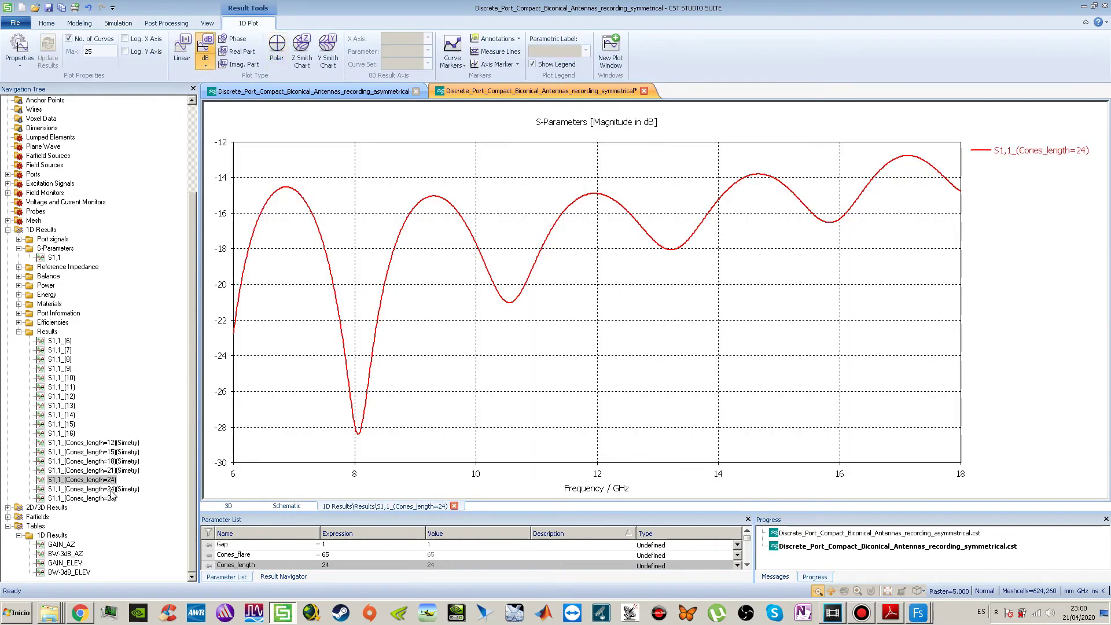
left_click(111, 489, "ctrl")
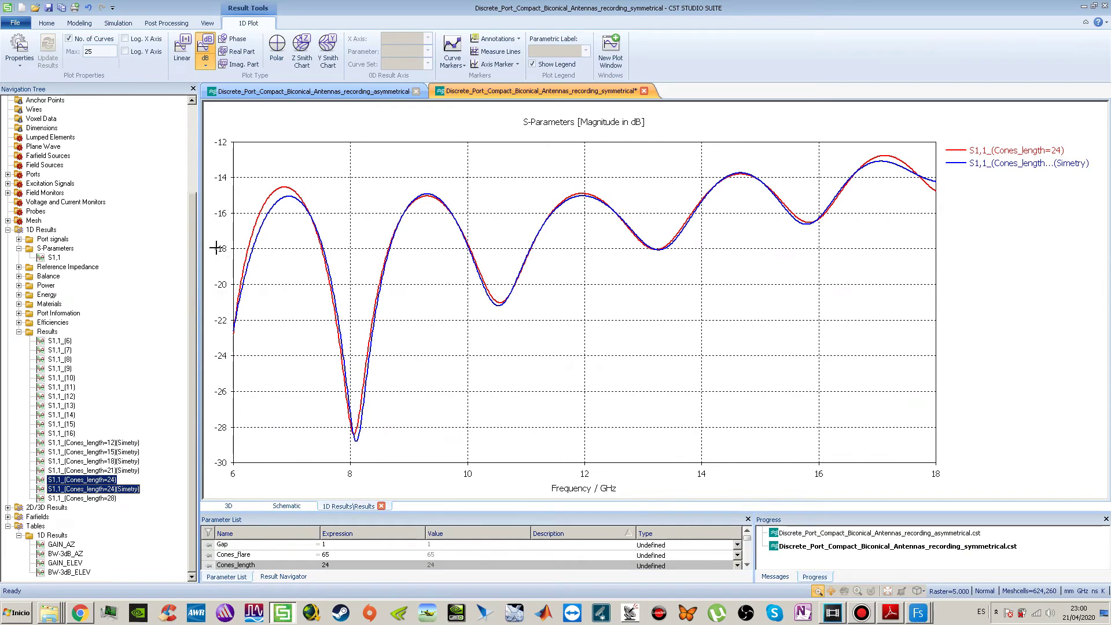
left_click_drag(195, 261, 191, 148)
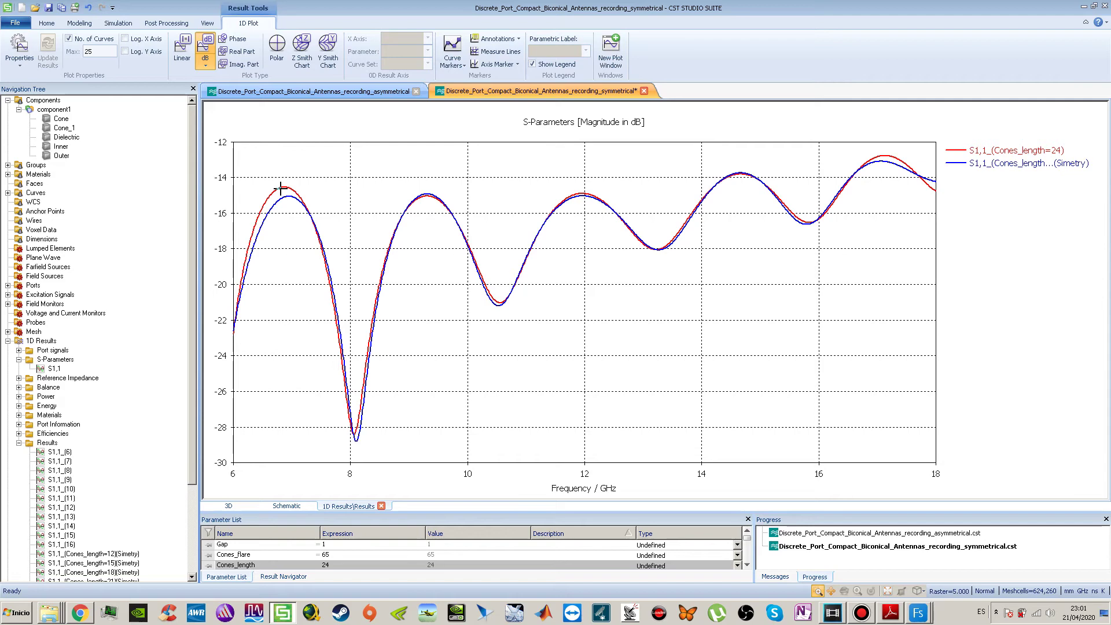
left_click(54, 109)
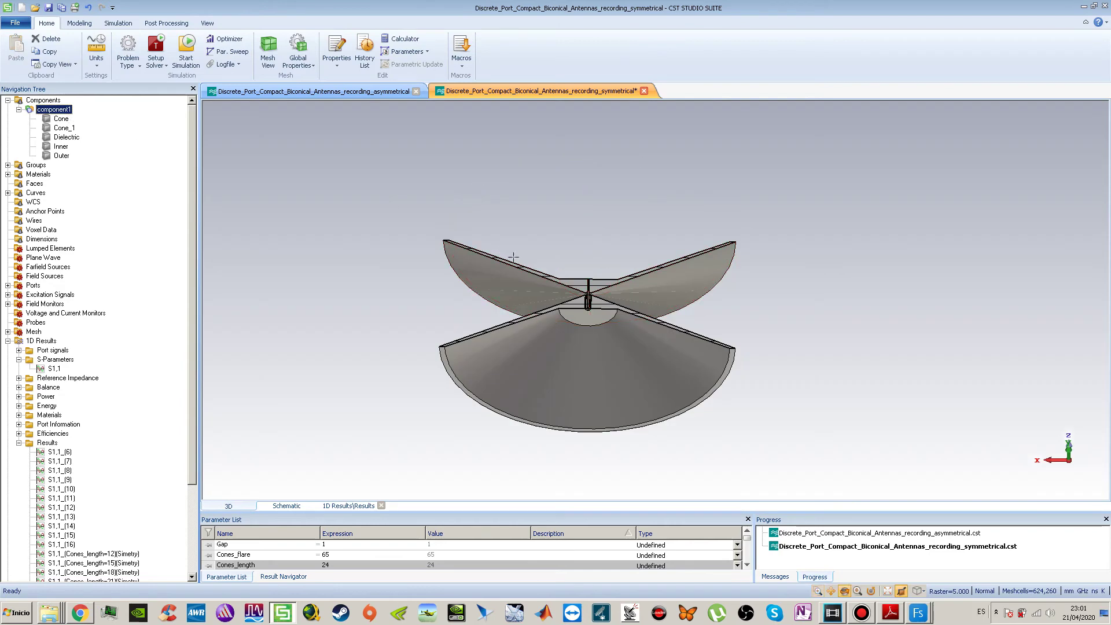
Orbit and zoom the symmetric bicone, flipping it so the larger cone sits below.
left_click_drag(589, 315, 589, 306)
scroll(590, 307, "up", 5)
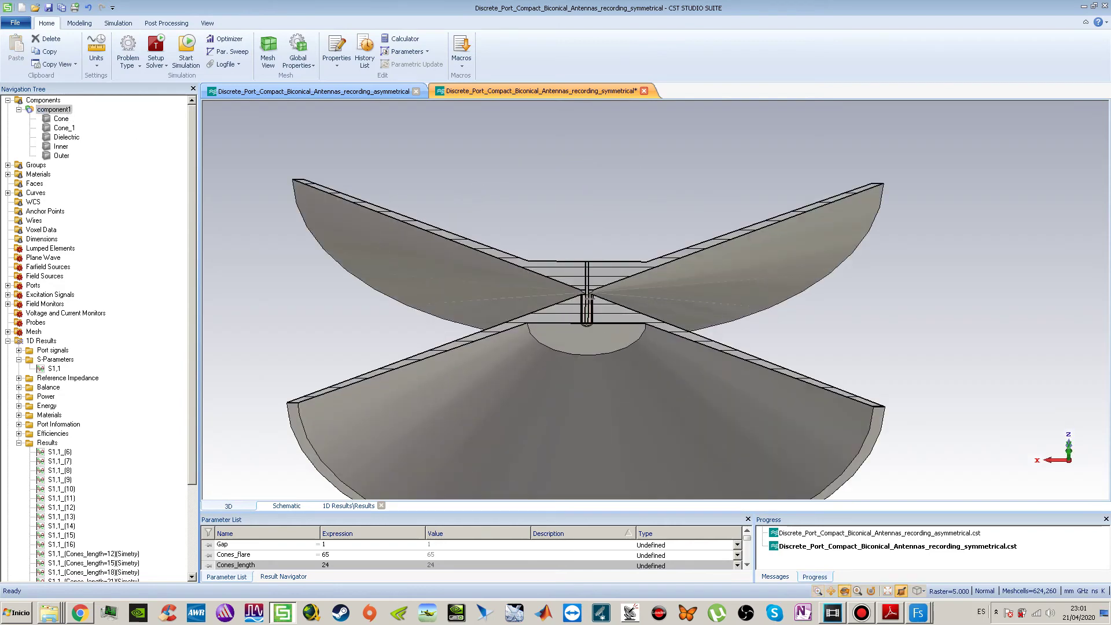
scroll(589, 307, "down", 6)
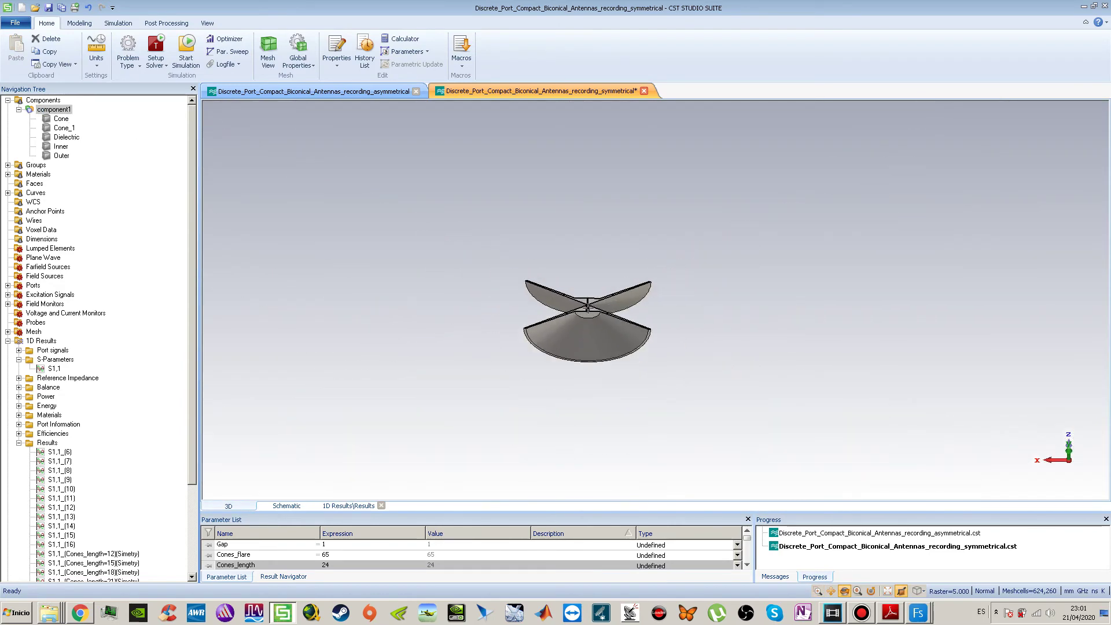
left_click_drag(589, 304, 606, 359)
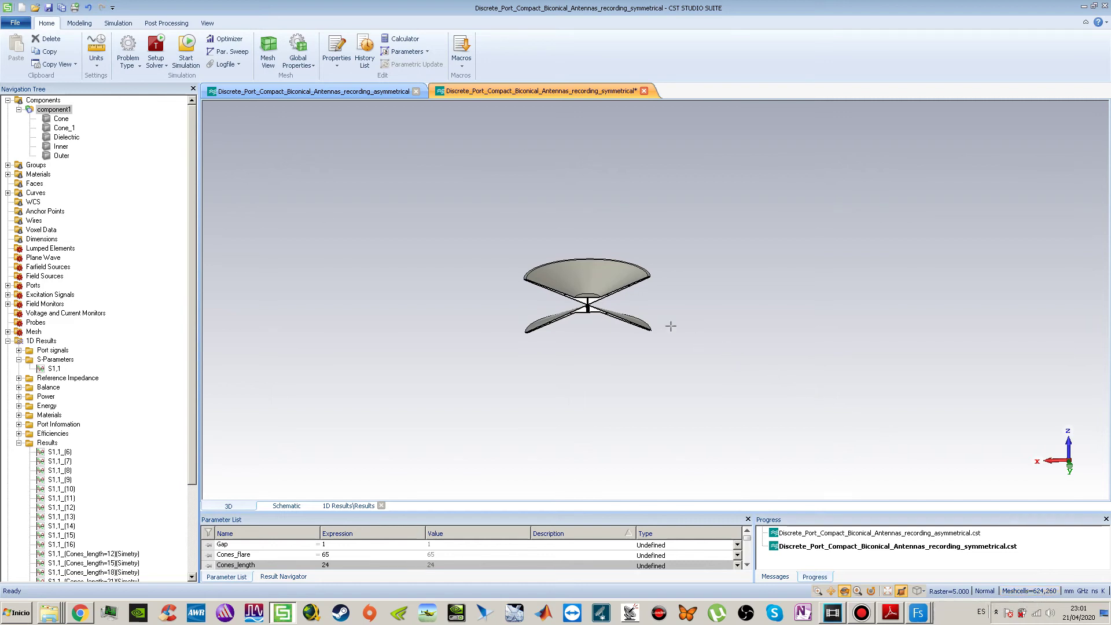
left_click_drag(588, 304, 576, 158)
scroll(587, 318, "up", 3)
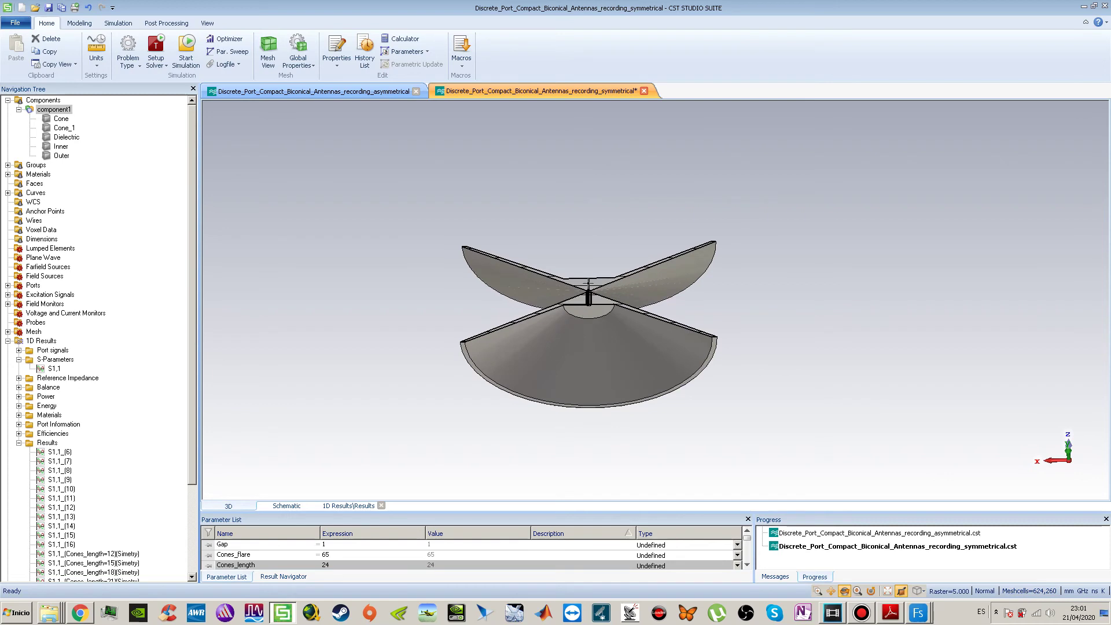
scroll(591, 297, "up", 2)
scroll(591, 298, "down", 4)
Switch to the asymmetrical biconical antenna project and rotate it to a side view with Z up.
left_click_drag(590, 298, 765, 363)
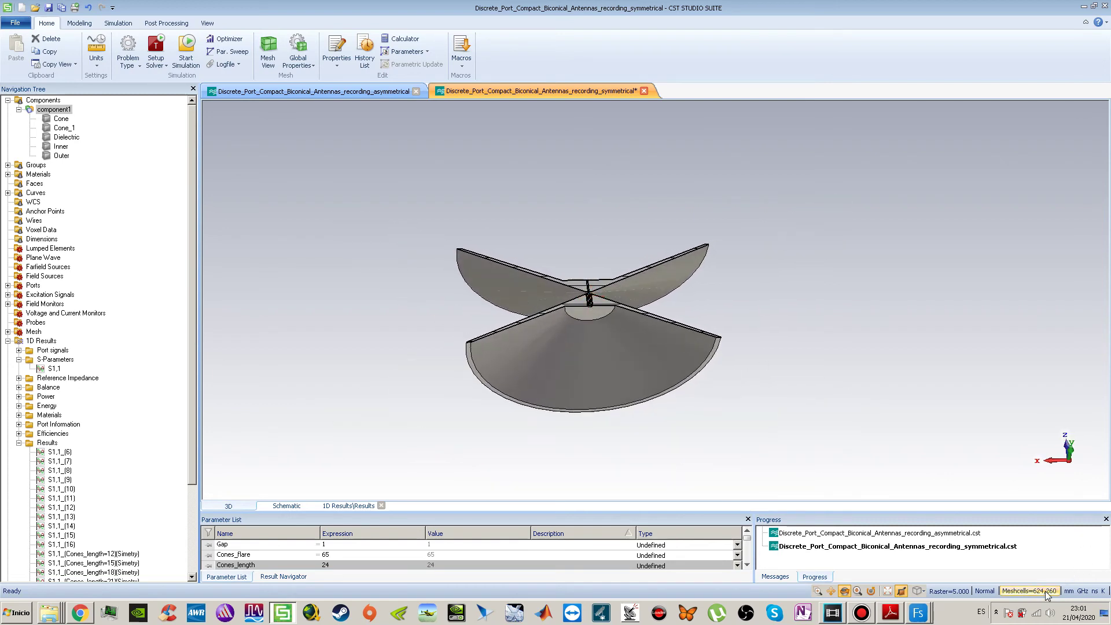
left_click_drag(618, 301, 580, 281)
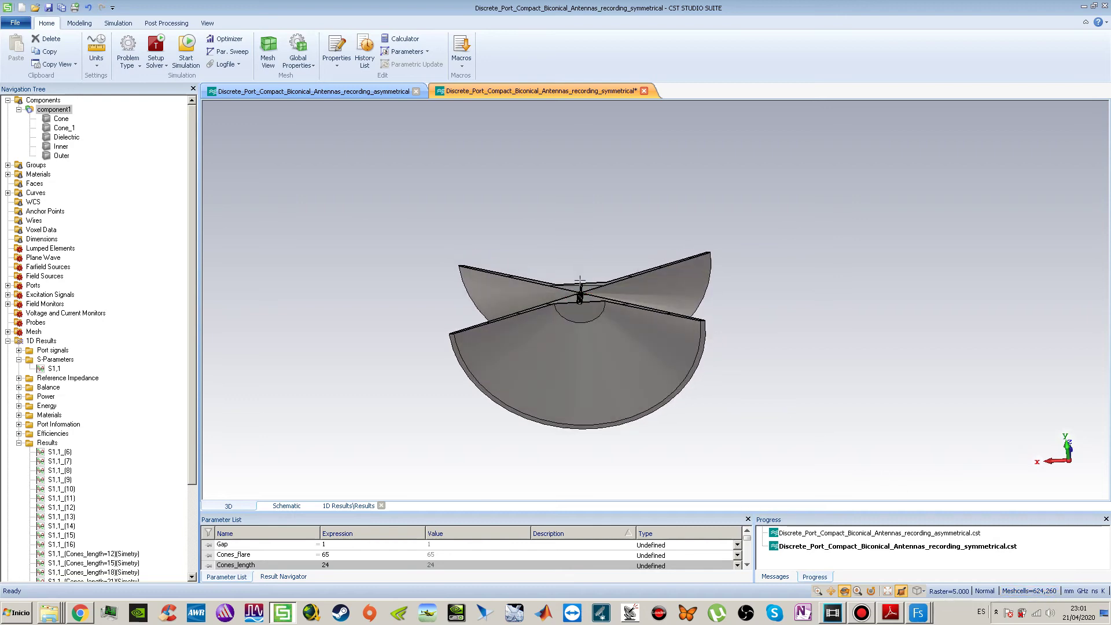
scroll(579, 281, "up", 2)
scroll(581, 298, "down", 6)
left_click_drag(580, 301, 581, 328)
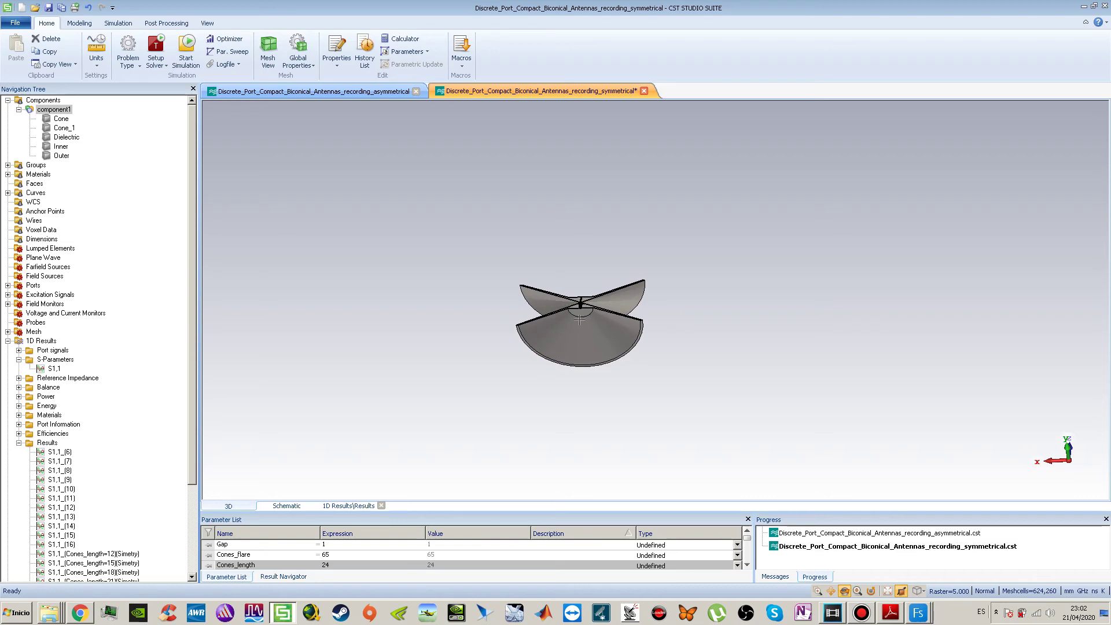
left_click(398, 93)
mouse_move(690, 326)
left_mouse_down()
mouse_move(704, 312)
mouse_move(588, 183)
mouse_move(663, 401)
mouse_move(650, 312)
mouse_move(691, 330)
left_mouse_up()
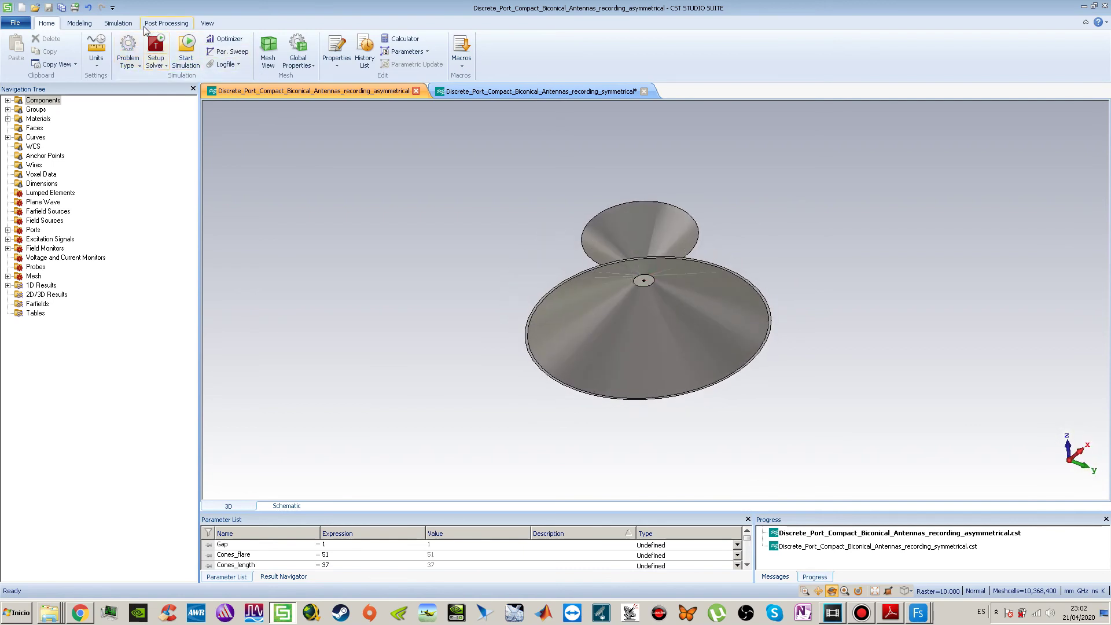
Set the asymmetrical model's boundaries to open (add space) in all directions.
left_click(118, 23)
left_click(32, 64)
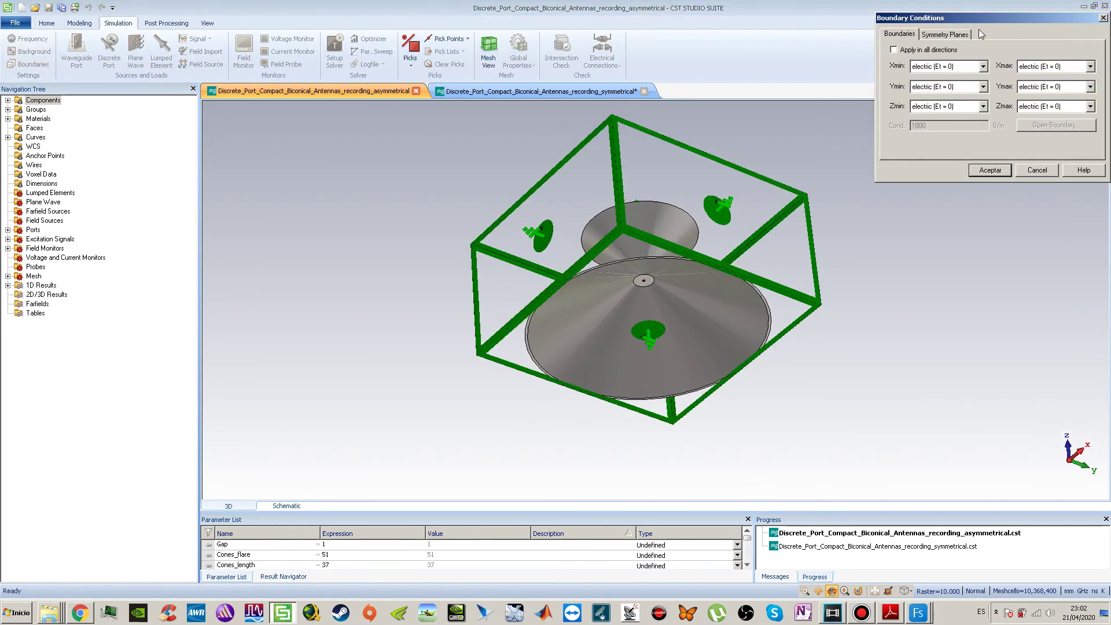
left_click(916, 50)
left_click(949, 66)
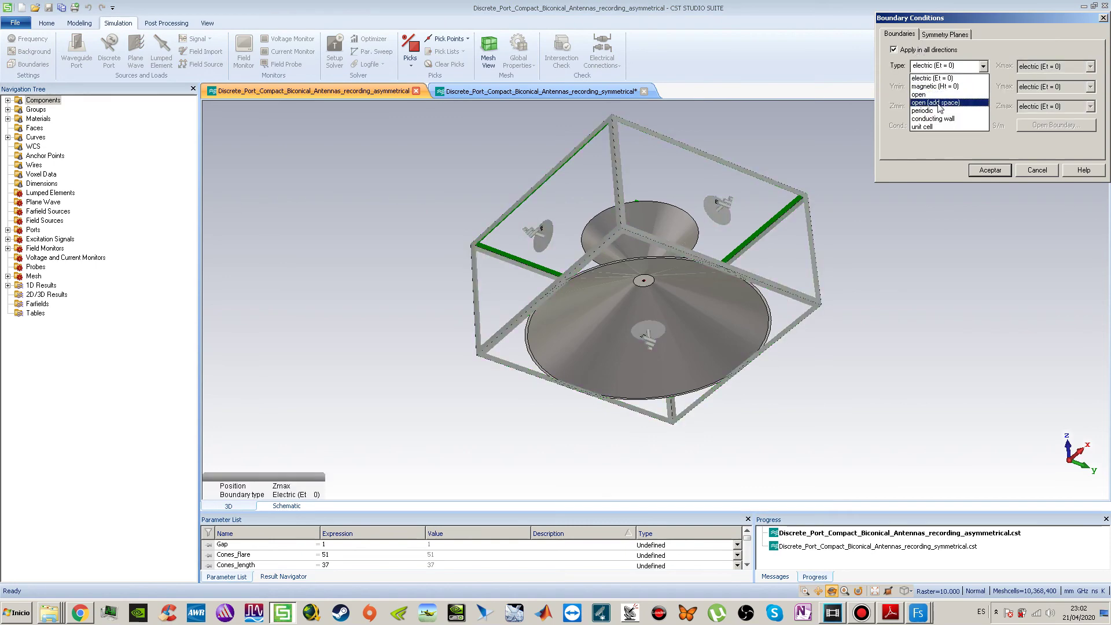
left_click(938, 103)
Make the YZ and XZ symmetry planes magnetic (Ht = 0) and apply with Aceptar.
left_click(942, 34)
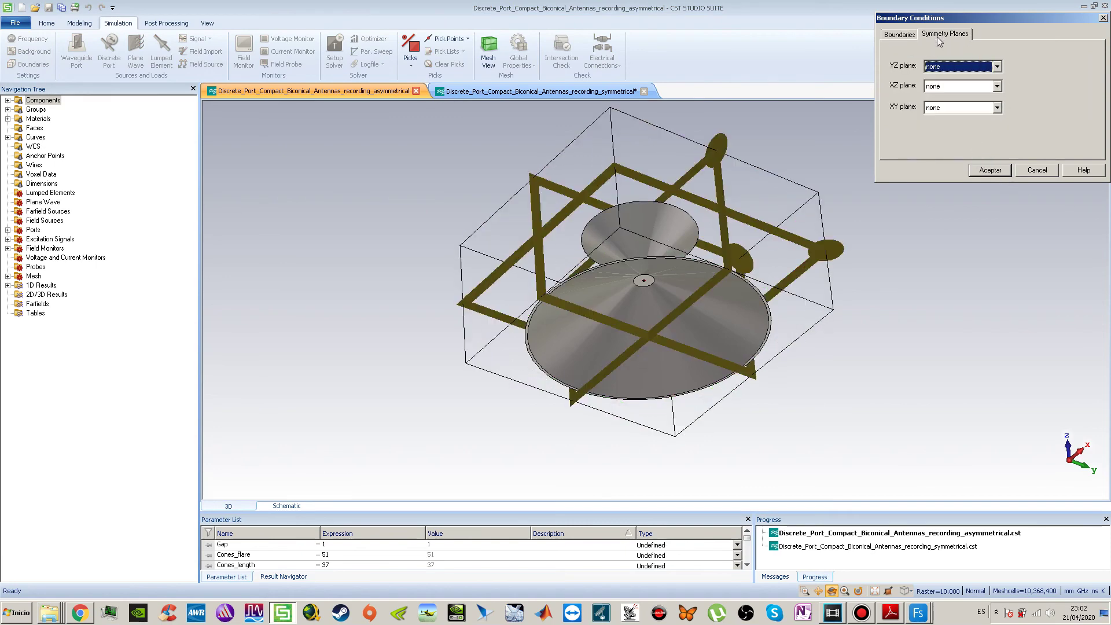
left_click(912, 36)
left_click(938, 35)
left_click(959, 68)
left_click(955, 94)
left_click(955, 86)
left_click(954, 113)
left_click_drag(710, 276, 559, 342)
left_click_drag(611, 286, 629, 349)
mouse_move(671, 312)
left_mouse_down()
mouse_move(743, 287)
mouse_move(707, 323)
mouse_move(586, 278)
mouse_move(569, 348)
mouse_move(653, 227)
mouse_move(653, 290)
mouse_move(660, 254)
mouse_move(674, 252)
mouse_move(646, 284)
mouse_move(692, 312)
left_mouse_up()
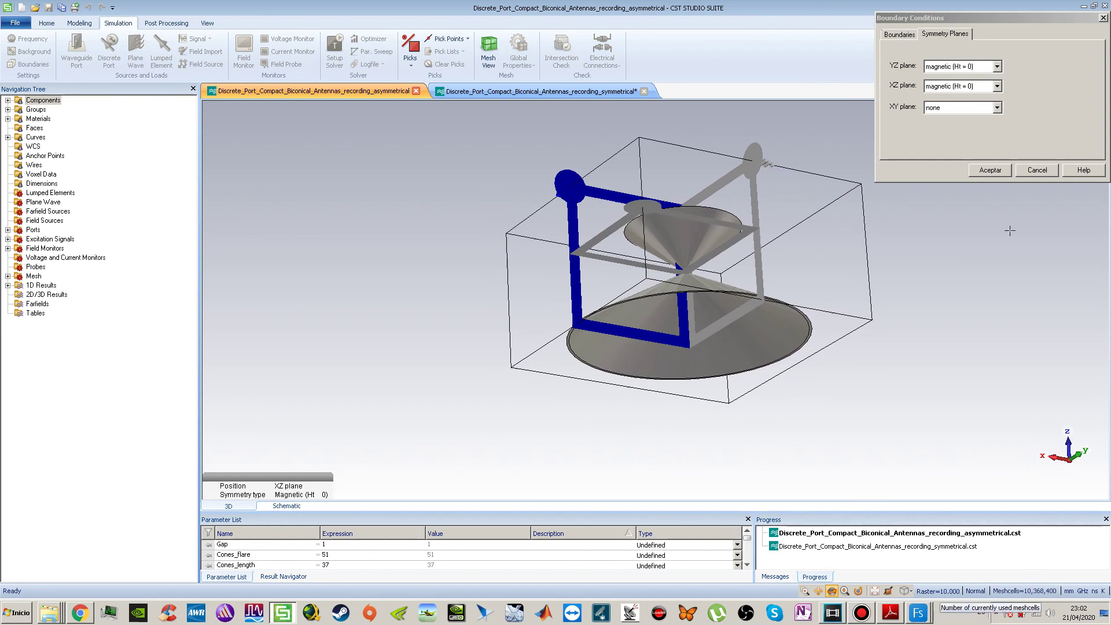
left_click(995, 173)
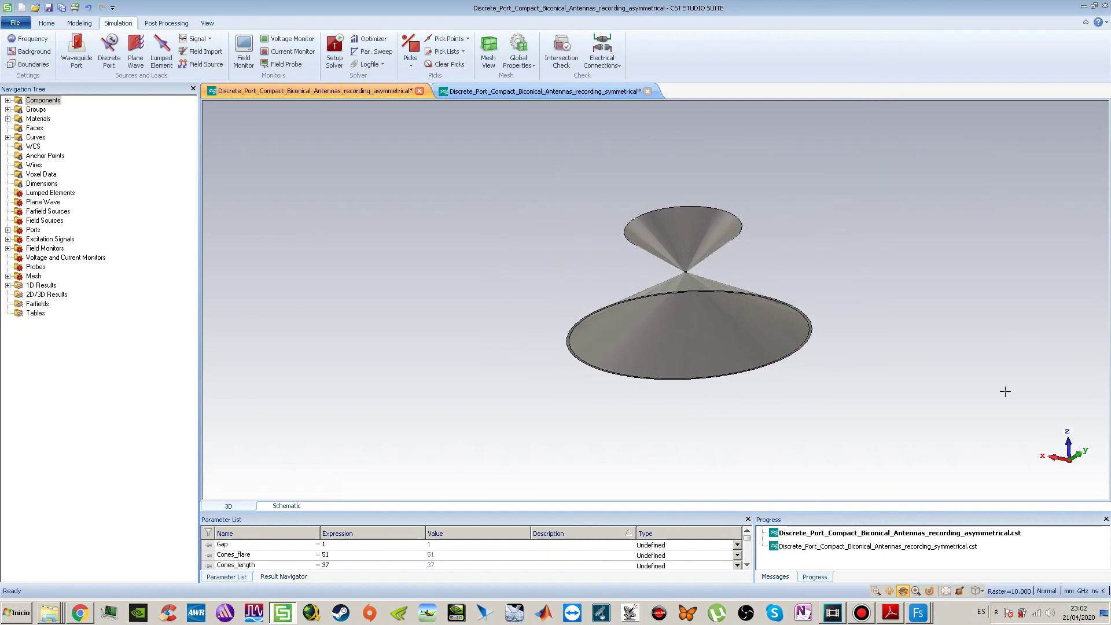
Show the asymmetrical bicone in Mesh View and align it to the y–z side view.
left_click(495, 53)
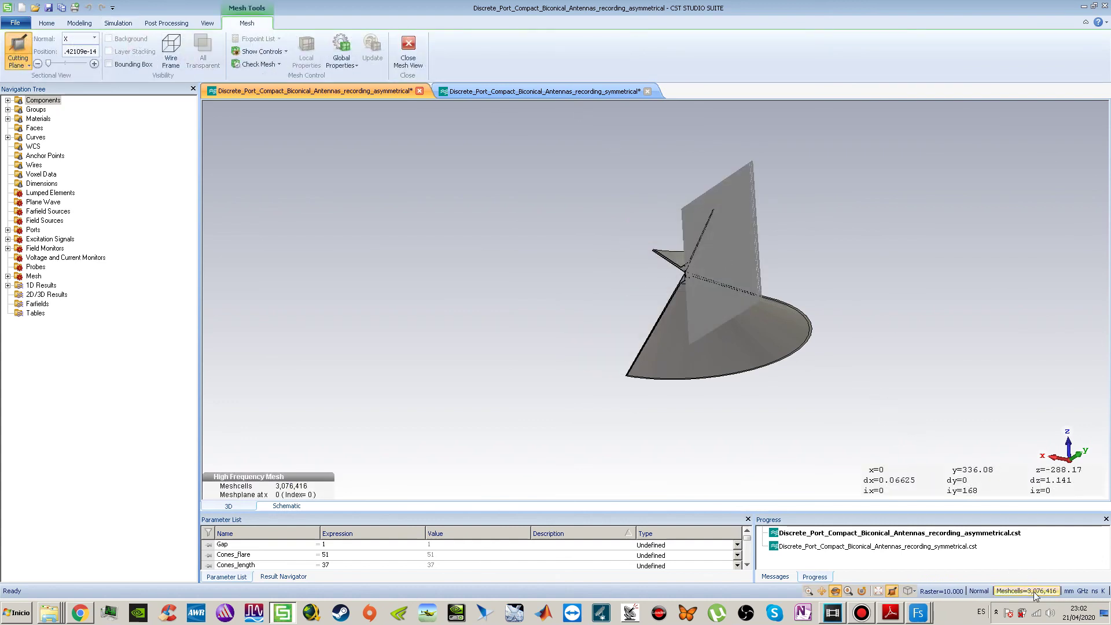
left_click_drag(851, 371, 679, 346)
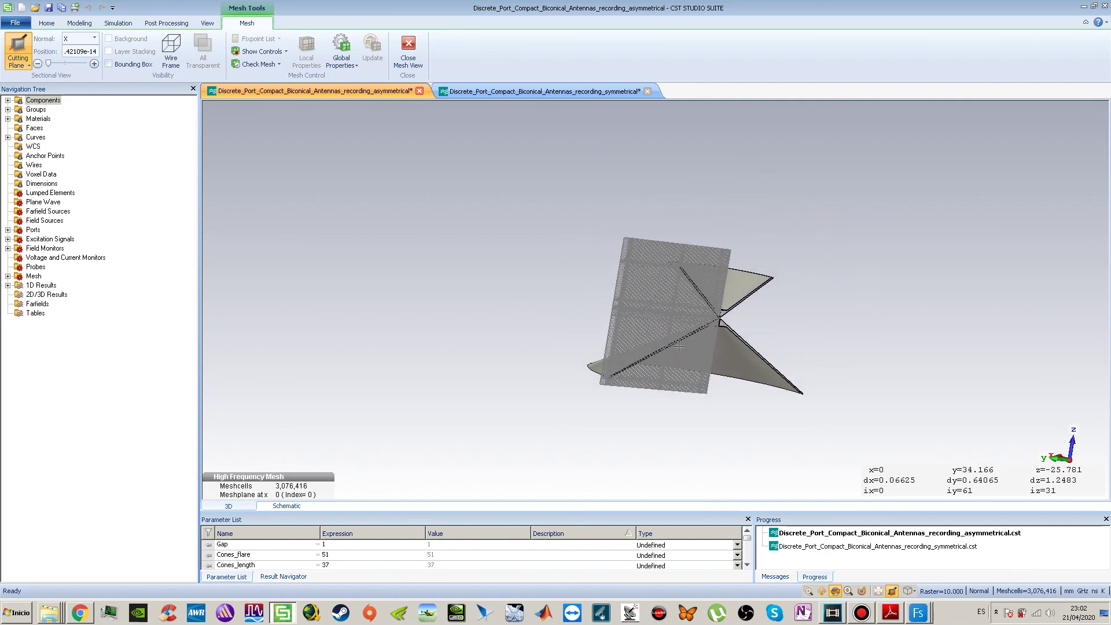
key("space")
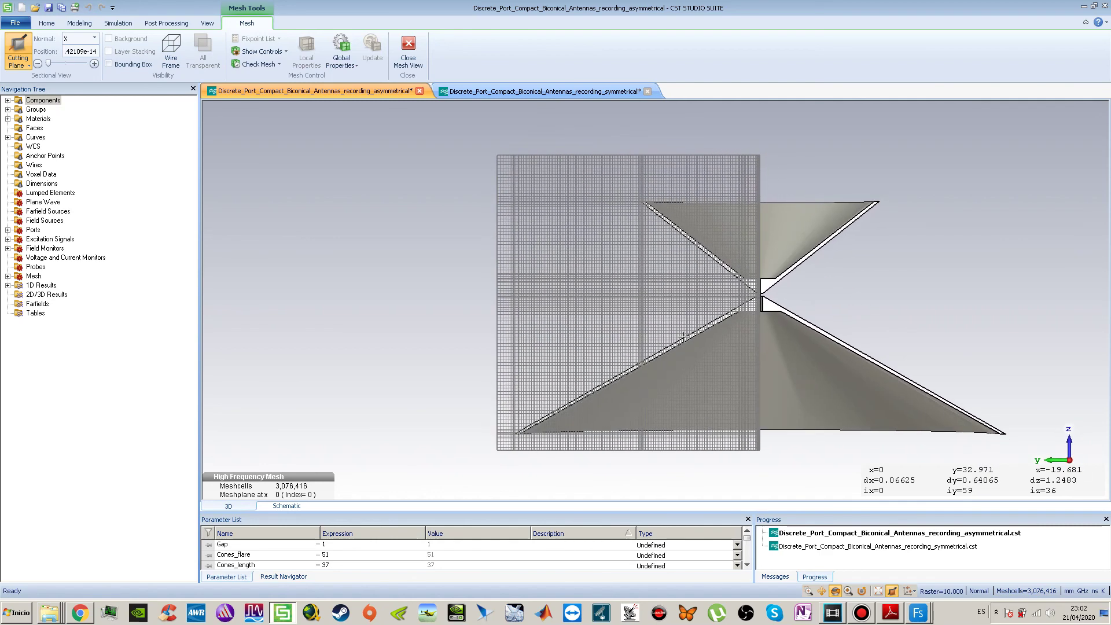